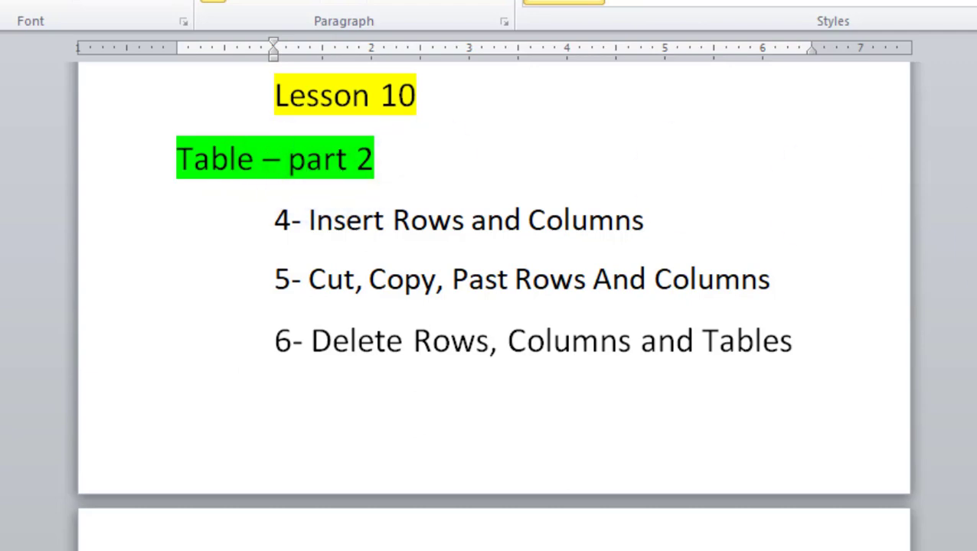
Scroll down to the ID/Name/Age/job/Salary table and show its Table Tools Layout commands.
scroll(494, 306, up, 3)
scroll(494, 306, up, 5)
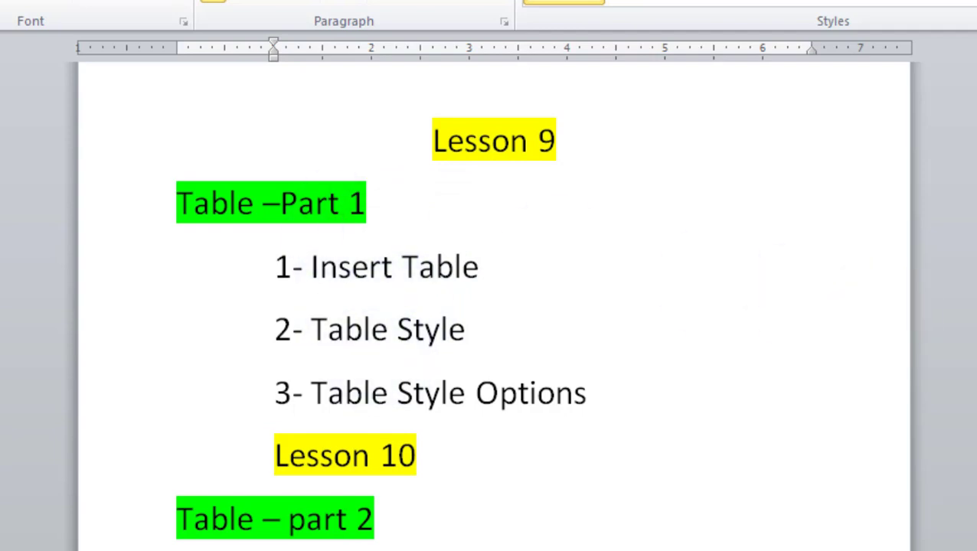
scroll(493, 306, down, 2)
scroll(493, 306, down, 5)
scroll(494, 306, down, 1)
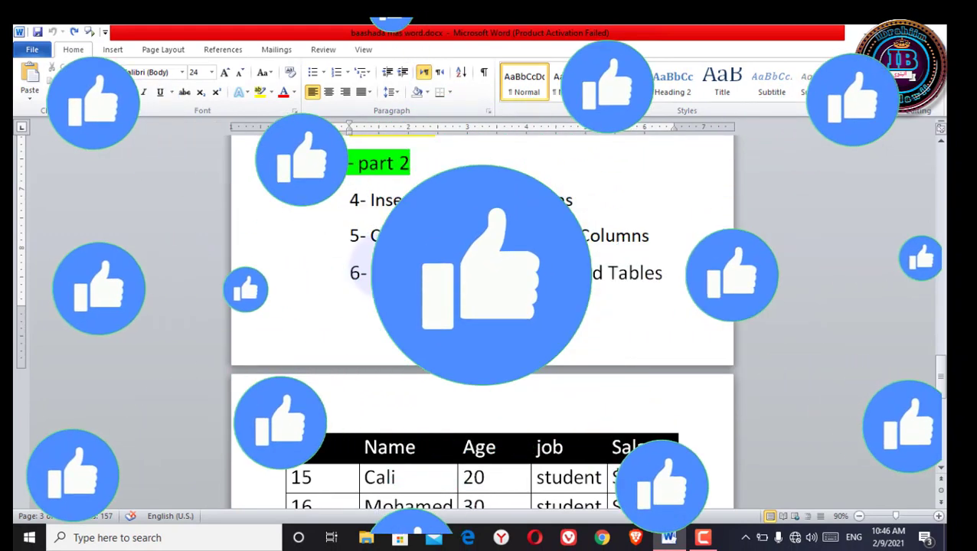
drag(940, 382, 943, 405)
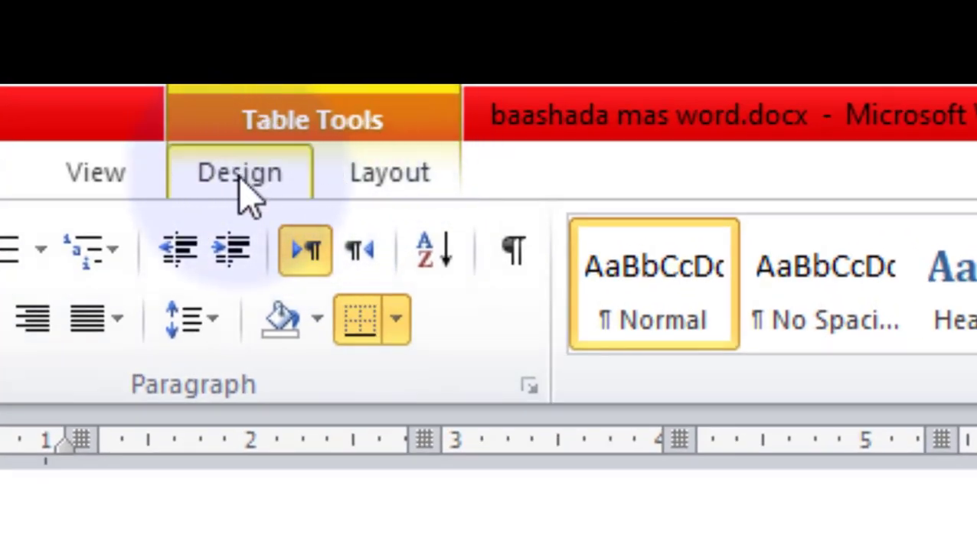
click(386, 178)
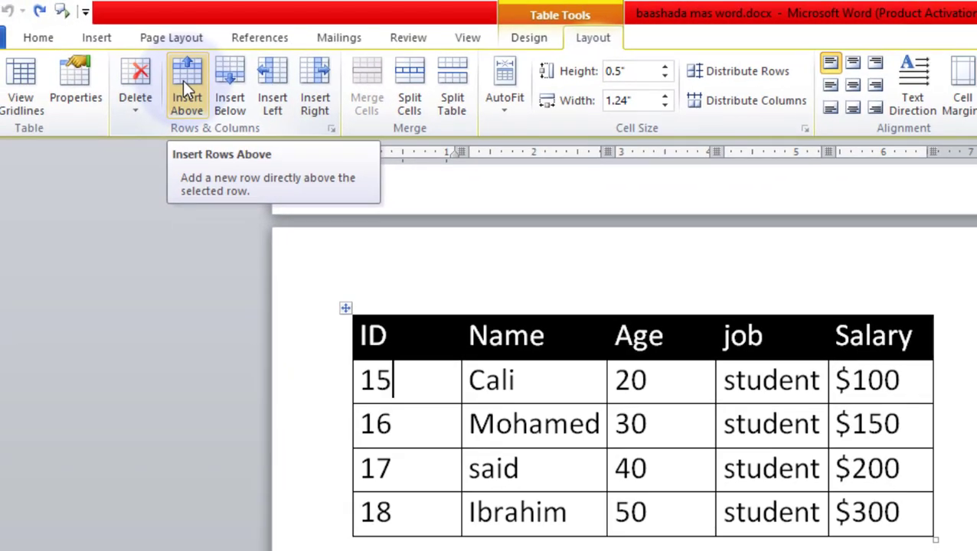
click(182, 80)
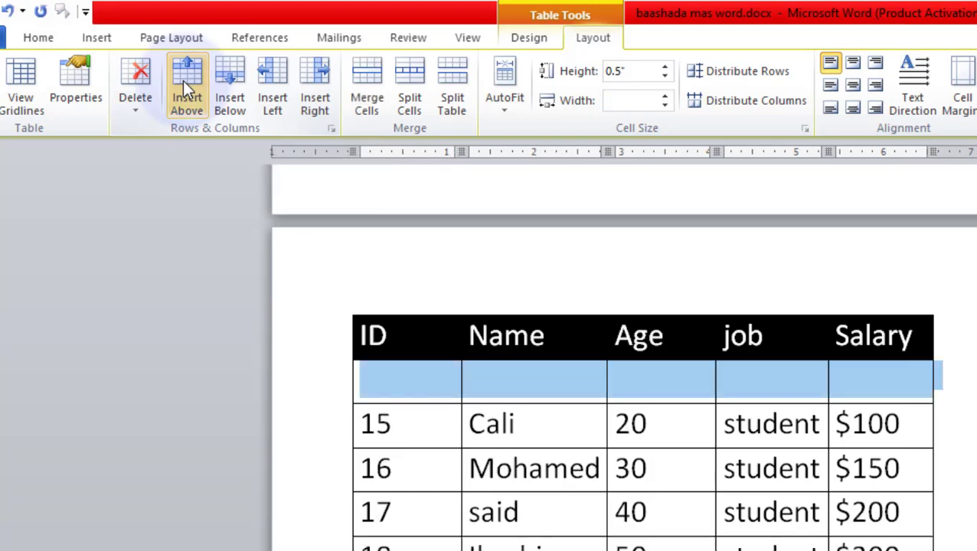
click(414, 433)
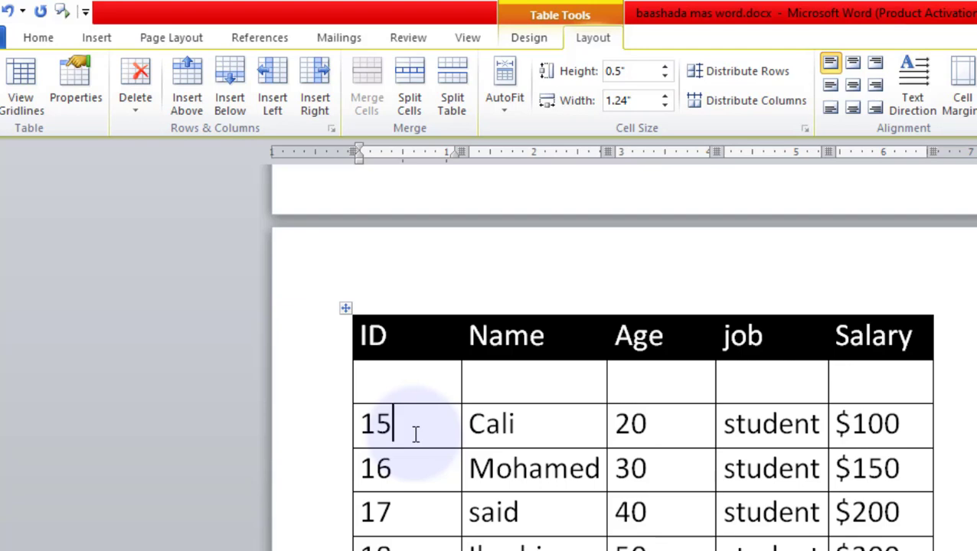
click(229, 89)
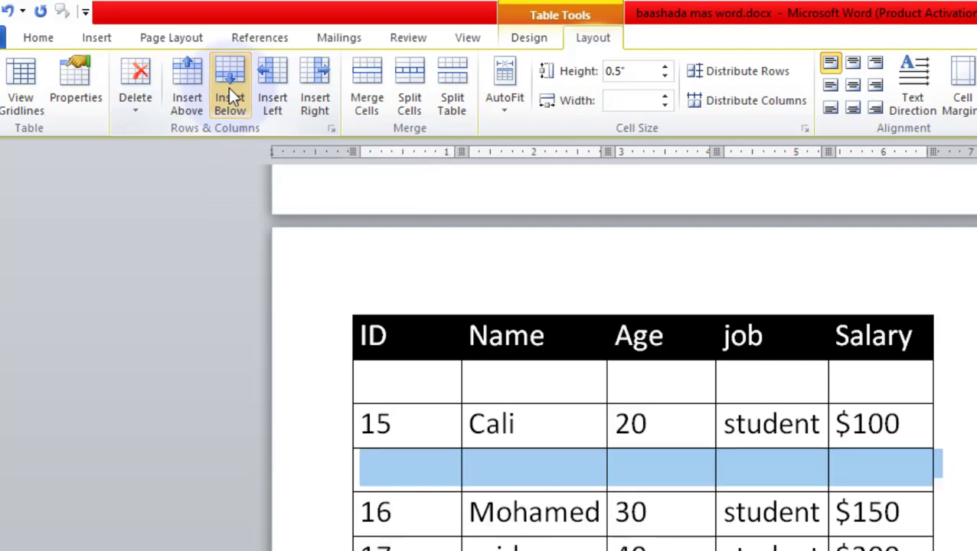
click(417, 467)
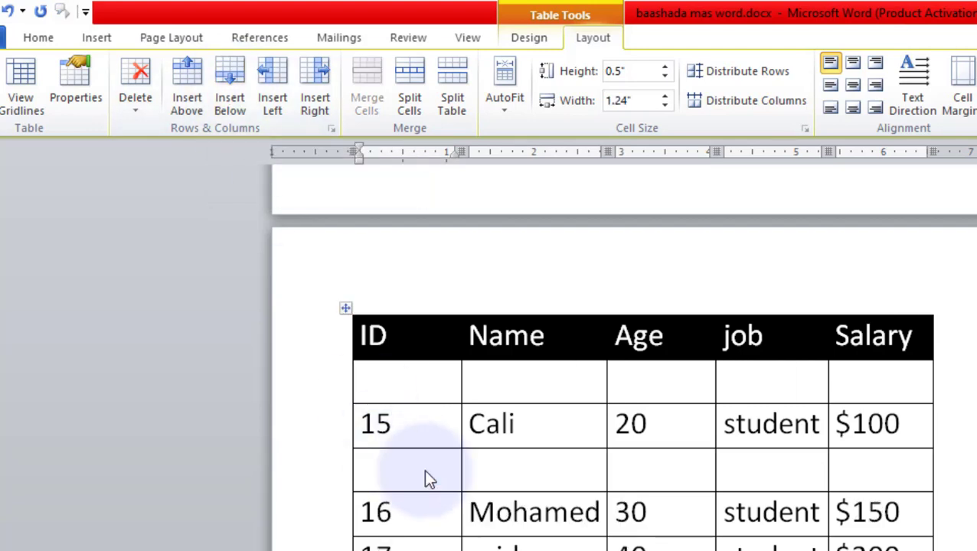
key(ctrl+z)
key(ctrl+z)
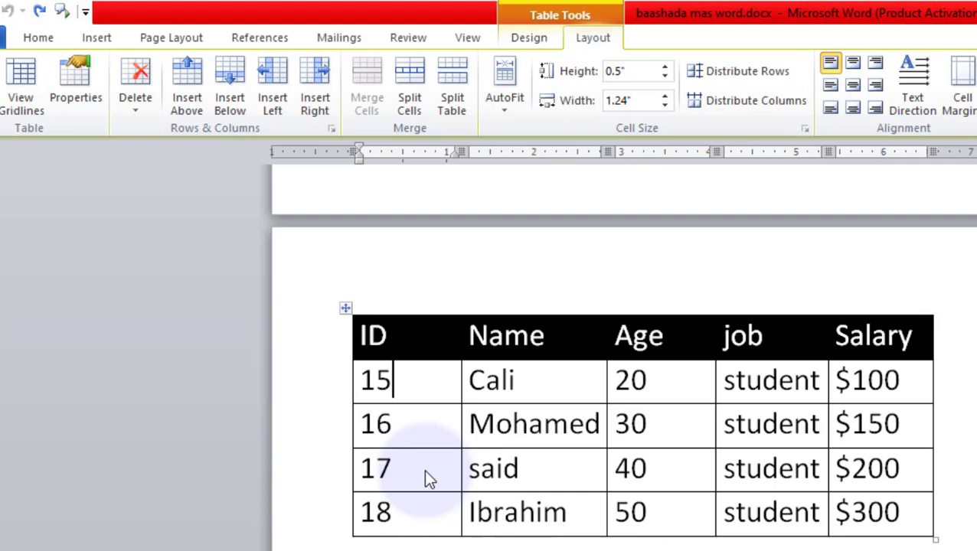
right_click(406, 388)
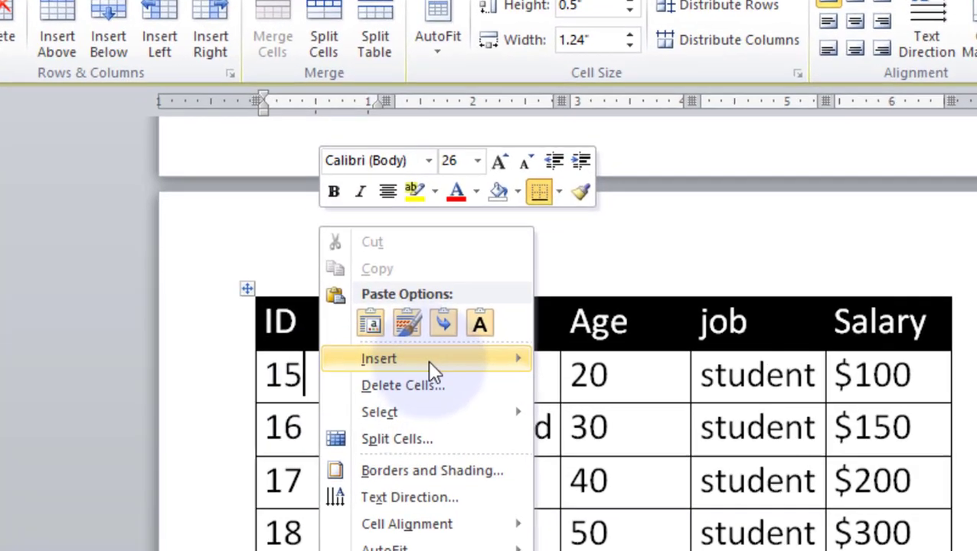
mouse_move(536, 371)
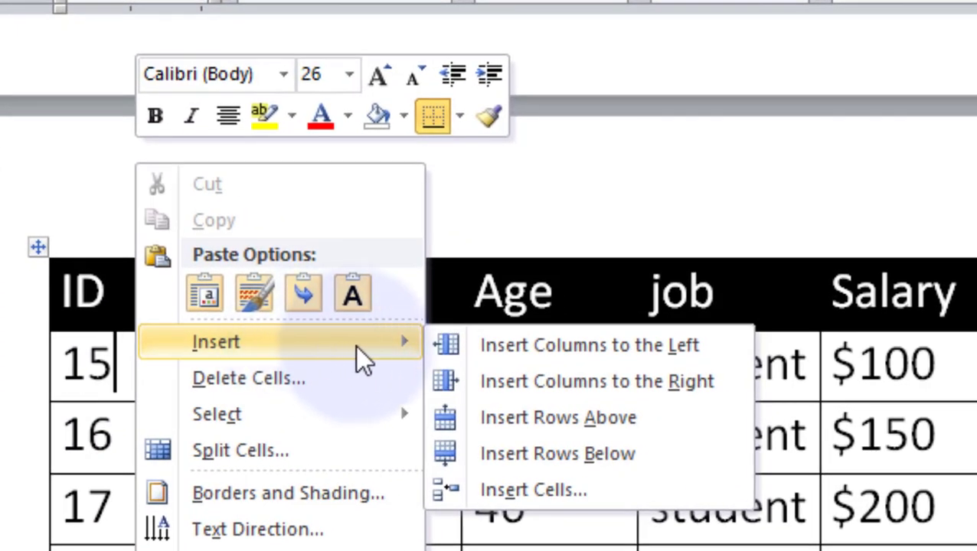
click(652, 417)
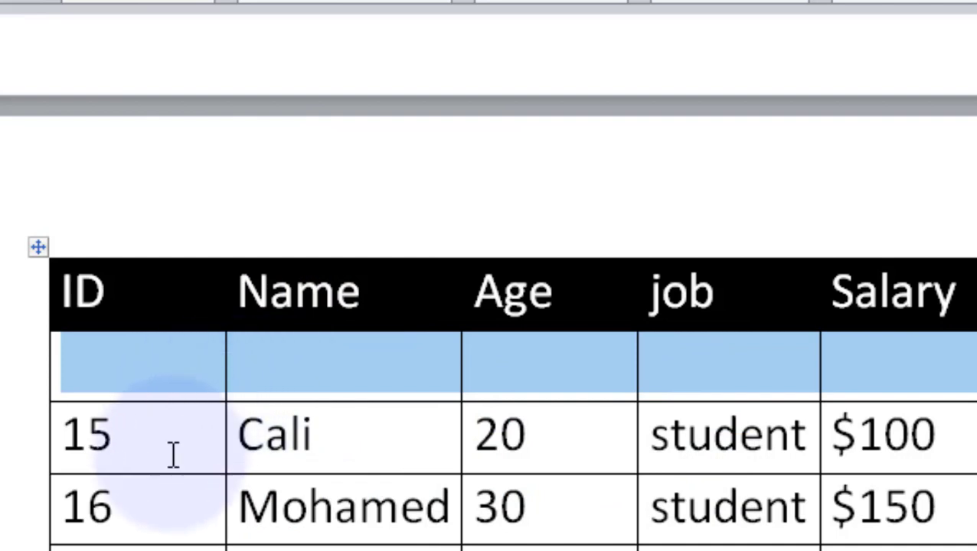
click(173, 456)
right_click(170, 455)
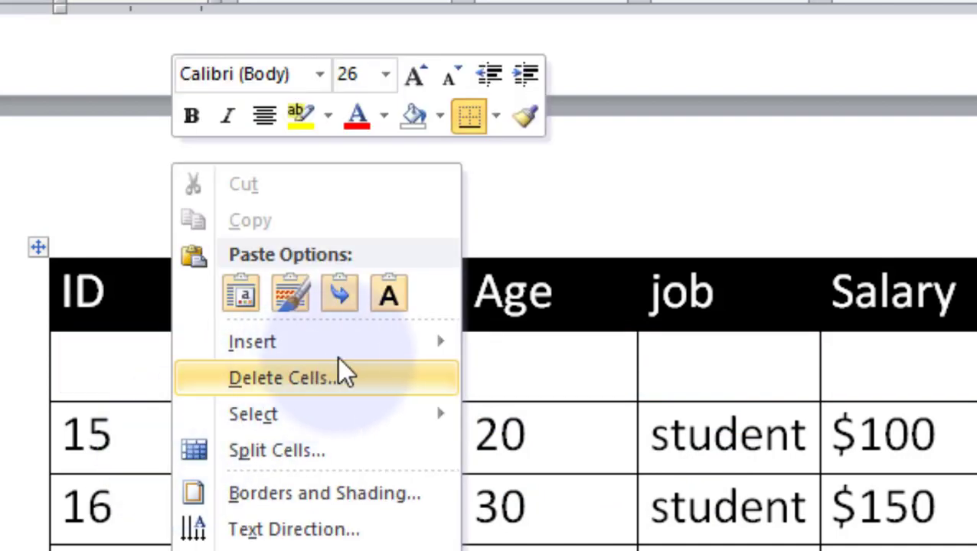
mouse_move(429, 340)
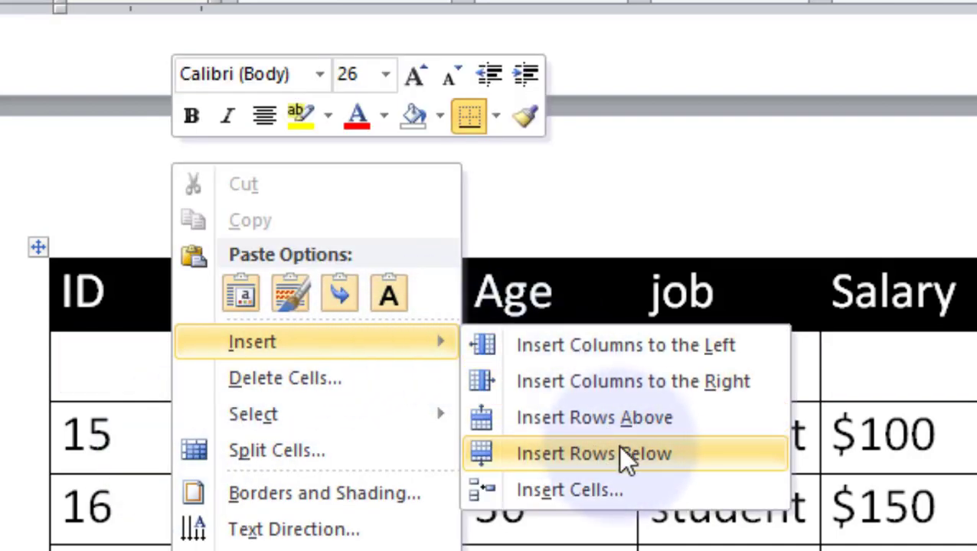
click(693, 452)
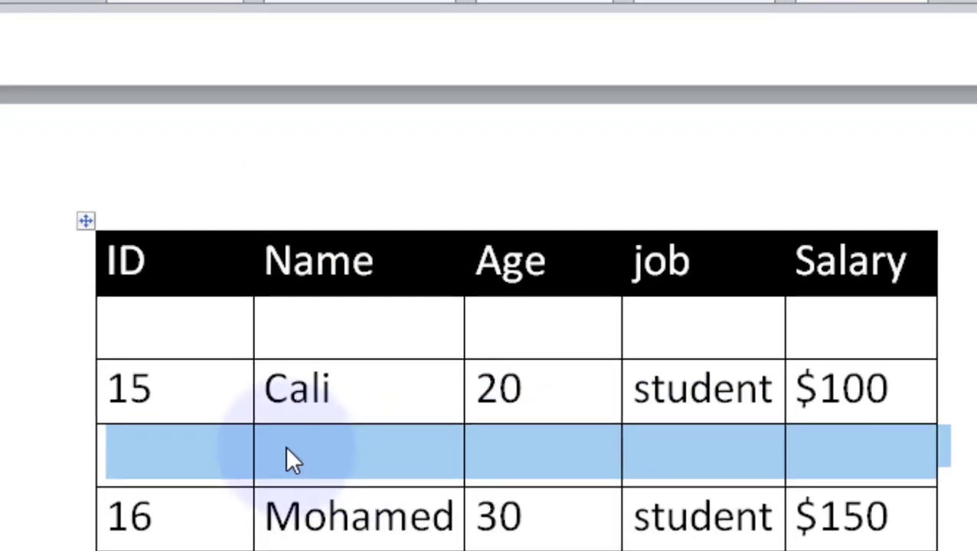
key(ctrl+z)
key(ctrl+z)
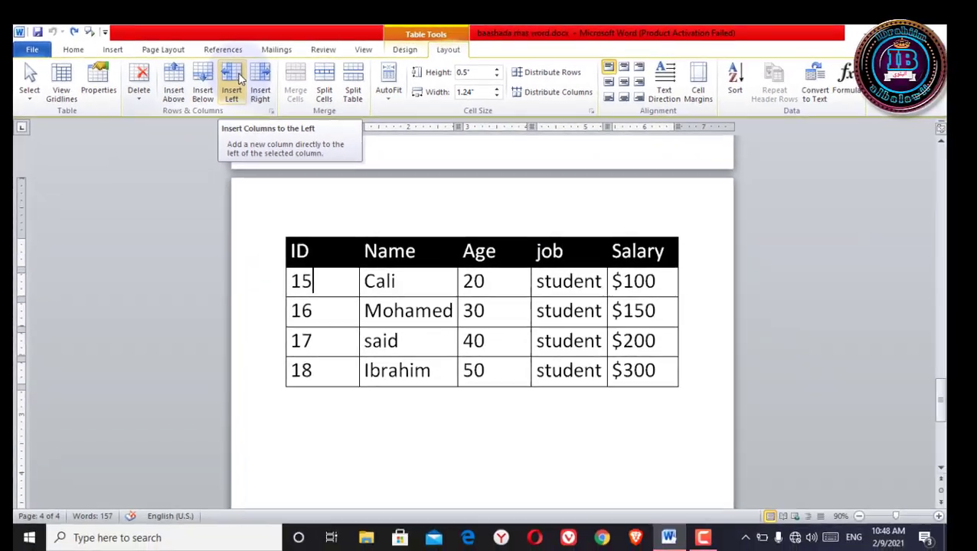
click(237, 77)
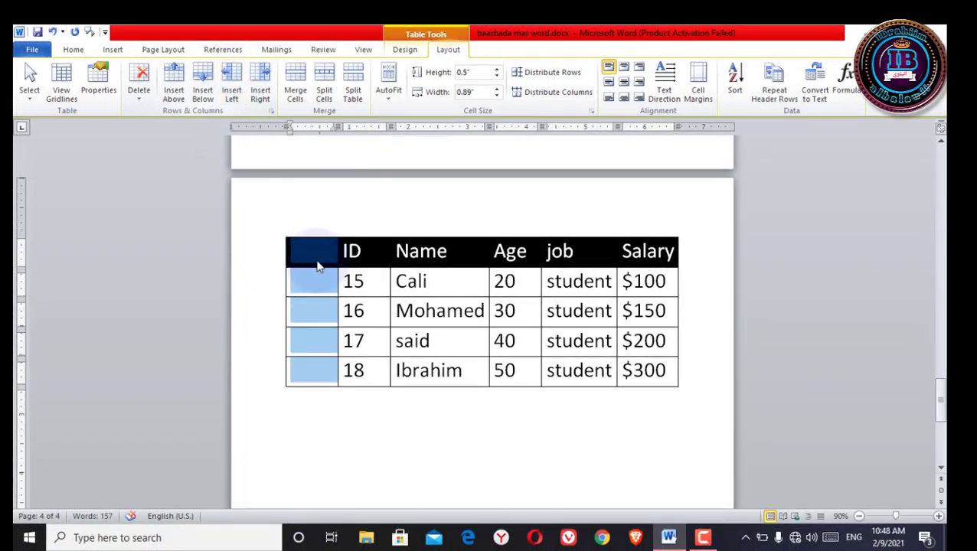
click(372, 282)
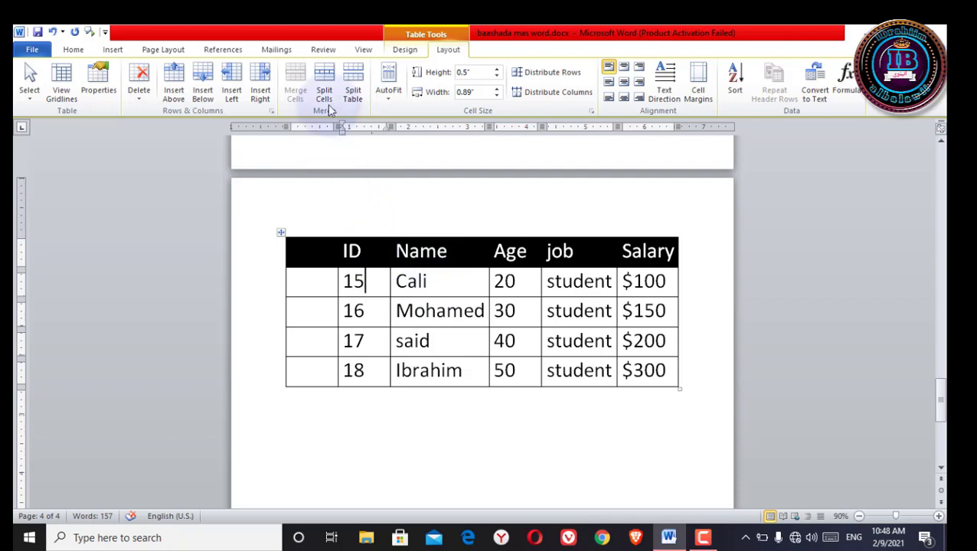
click(261, 84)
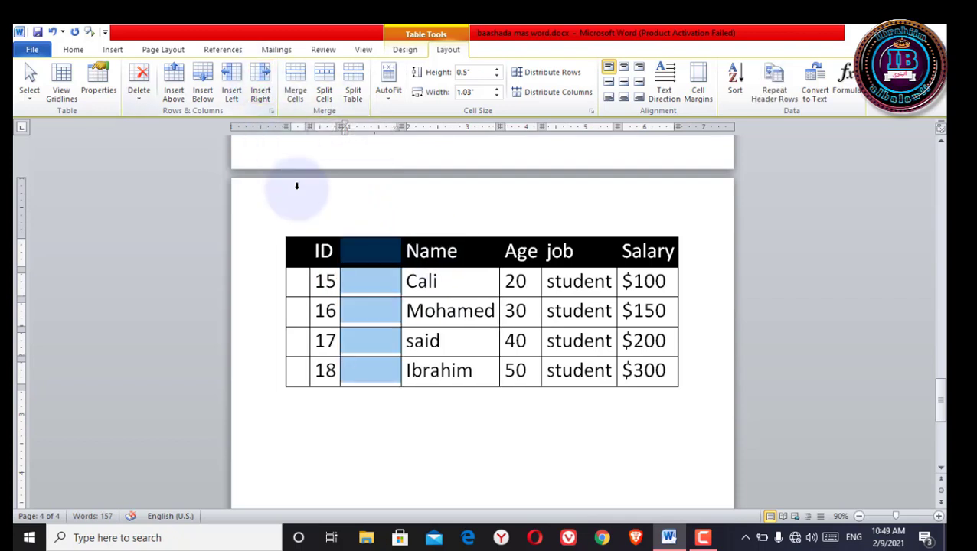
click(374, 286)
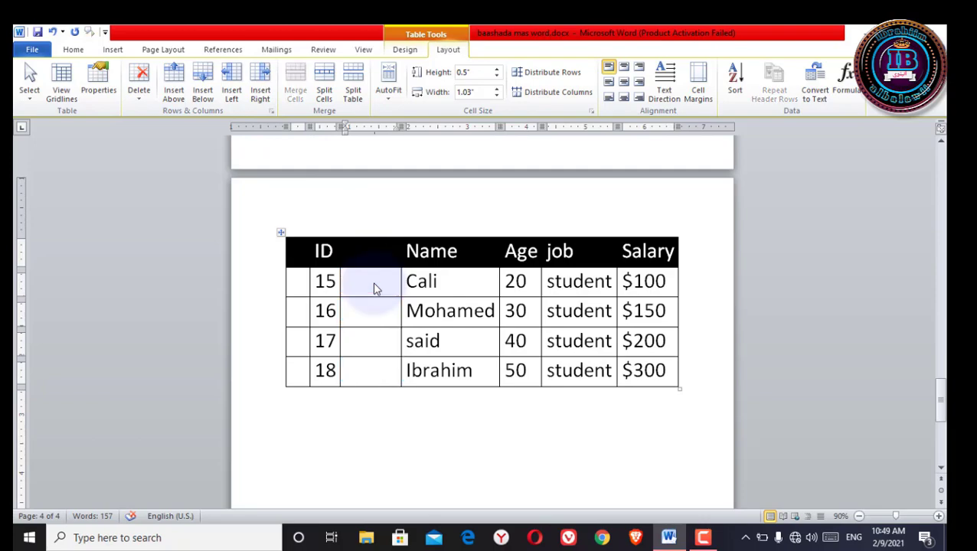
key(ctrl+z)
key(ctrl+z)
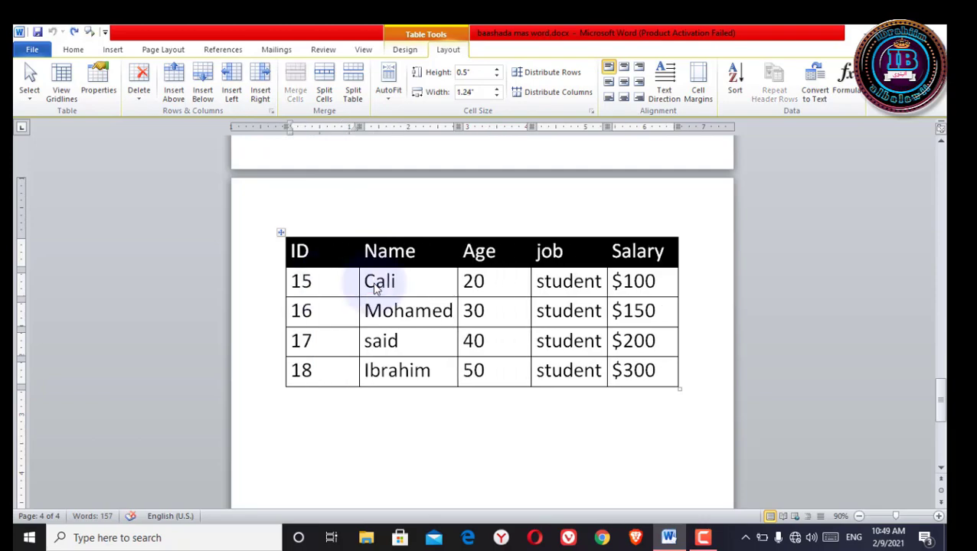
click(333, 286)
right_click(334, 287)
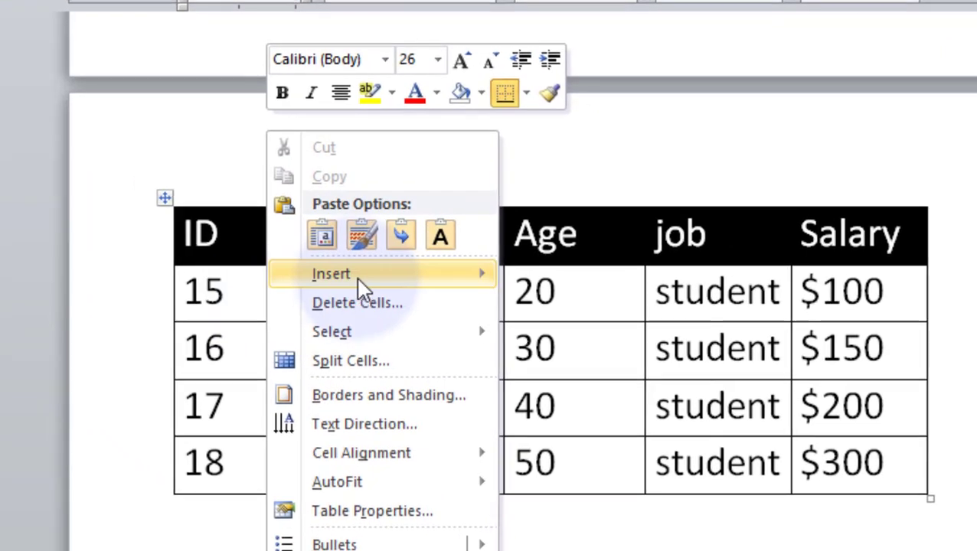
mouse_move(424, 277)
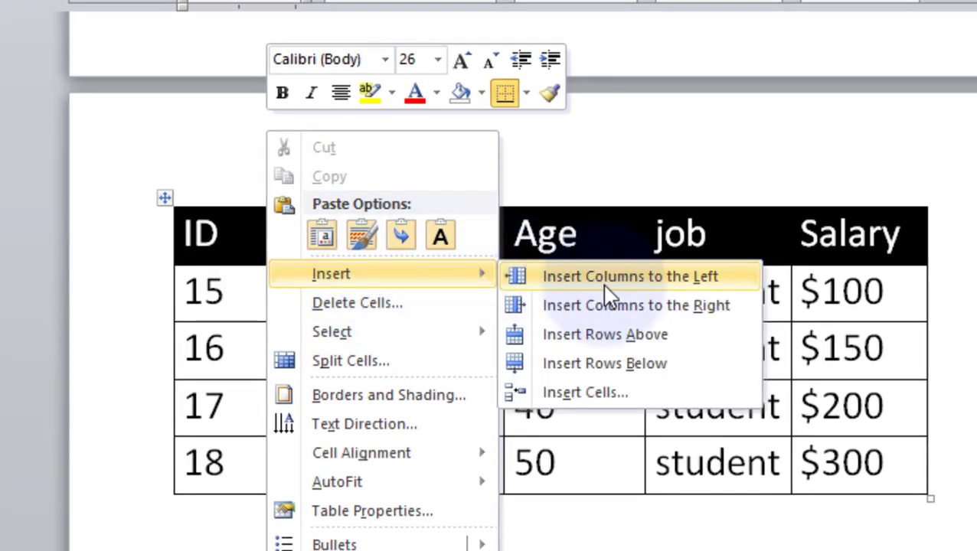
click(687, 285)
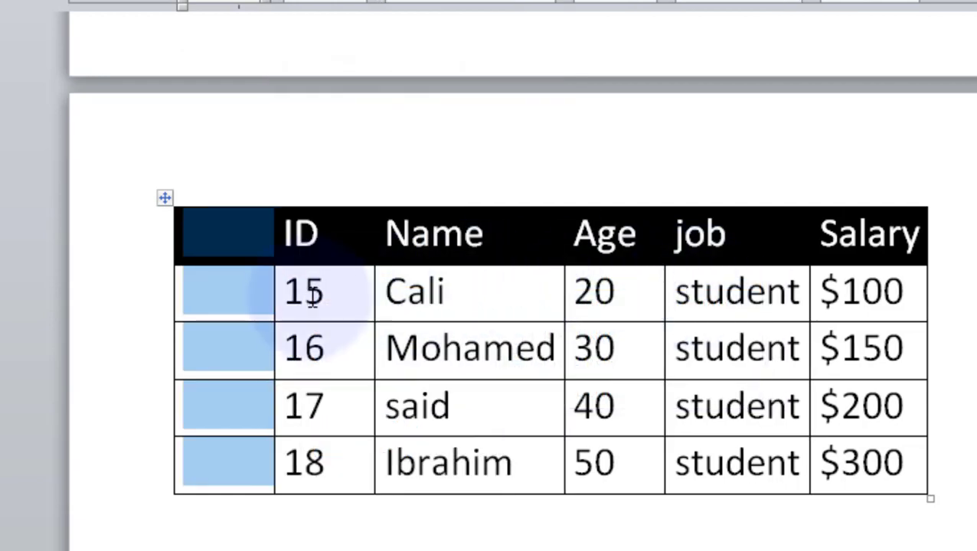
click(366, 291)
right_click(365, 291)
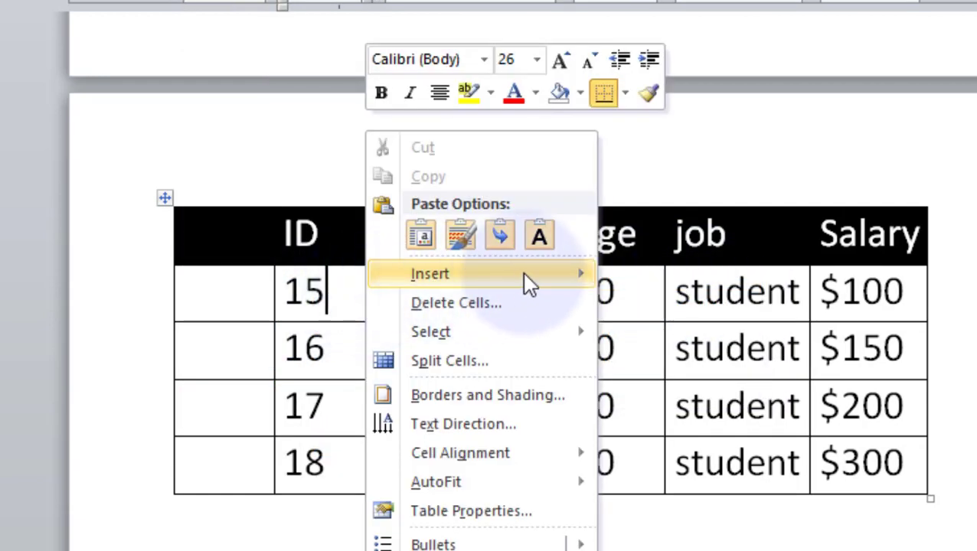
mouse_move(523, 275)
click(725, 310)
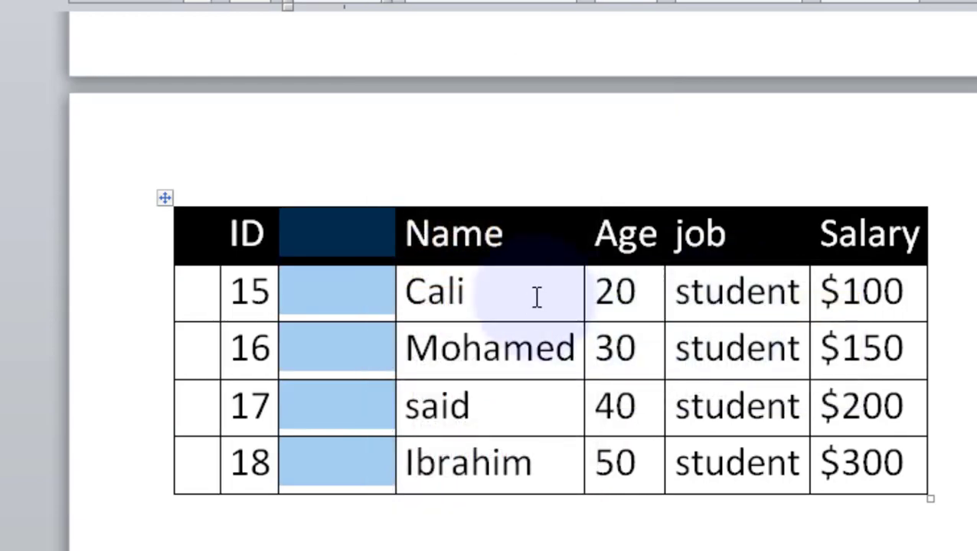
click(342, 285)
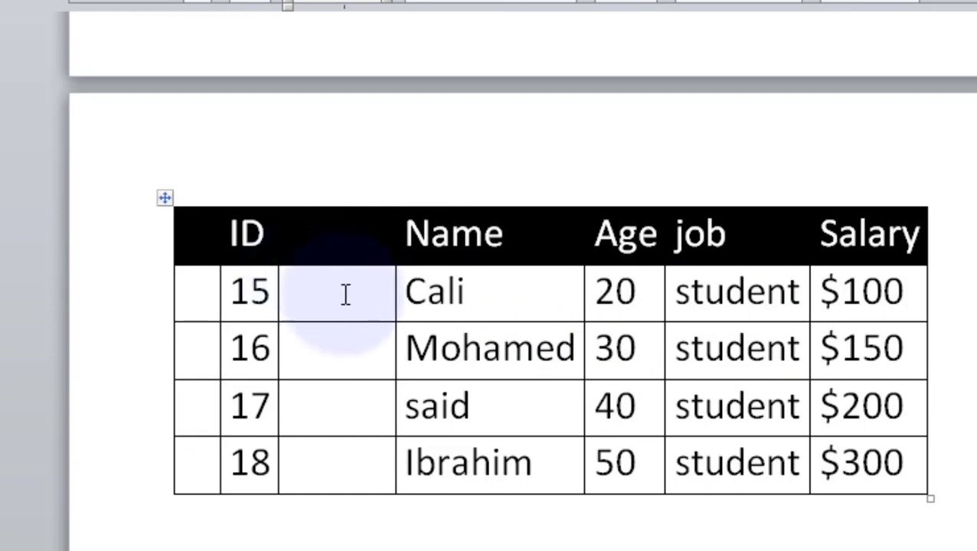
key(ctrl+z)
key(ctrl+z)
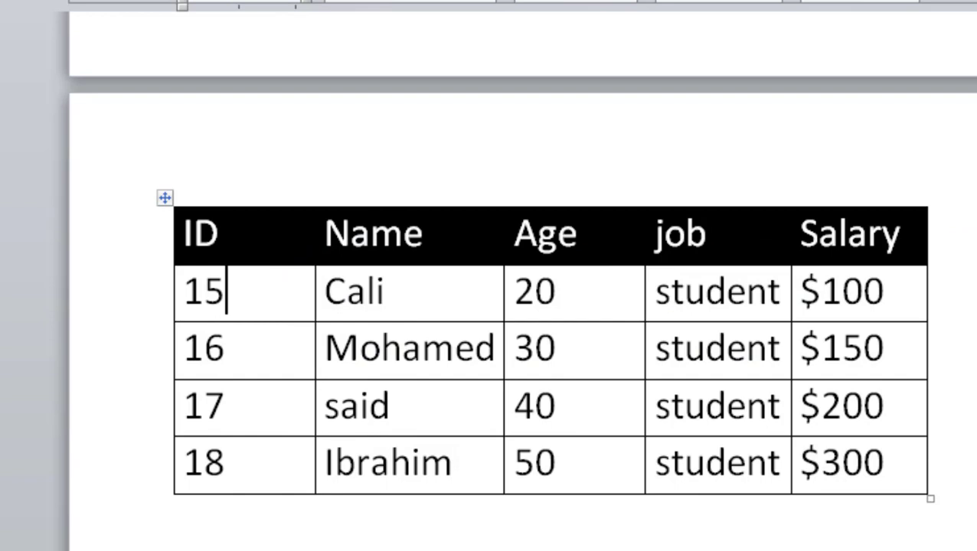
scroll(521, 306, up, 5)
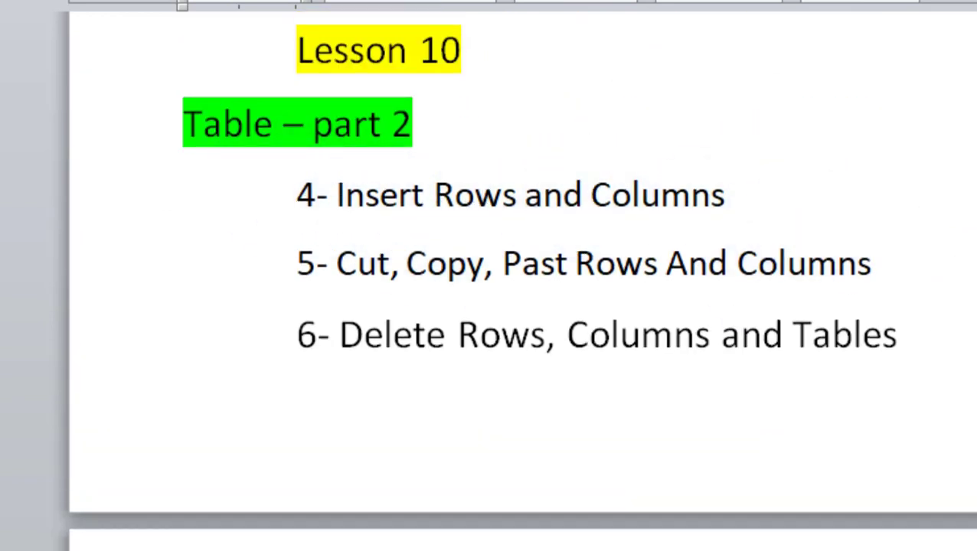
scroll(521, 306, down, 3)
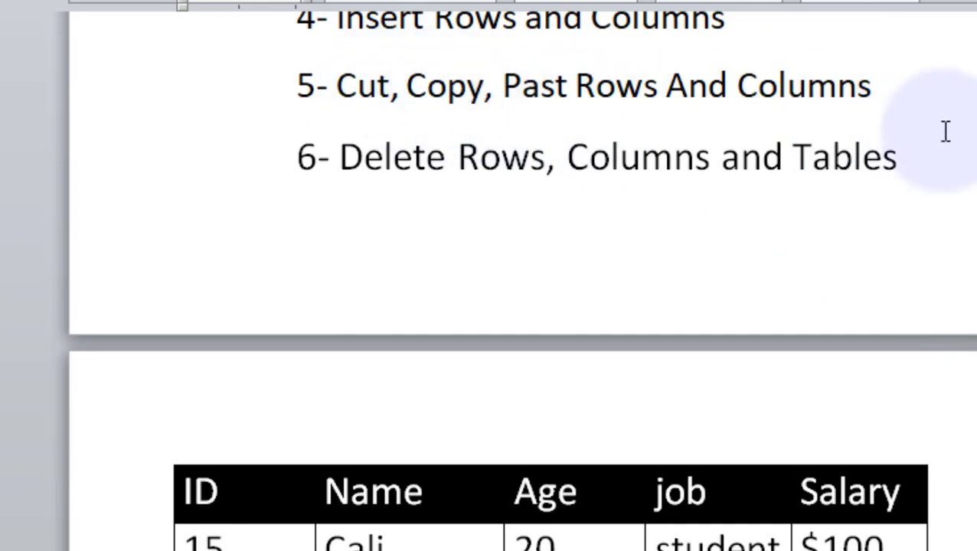
scroll(516, 280, down, 3)
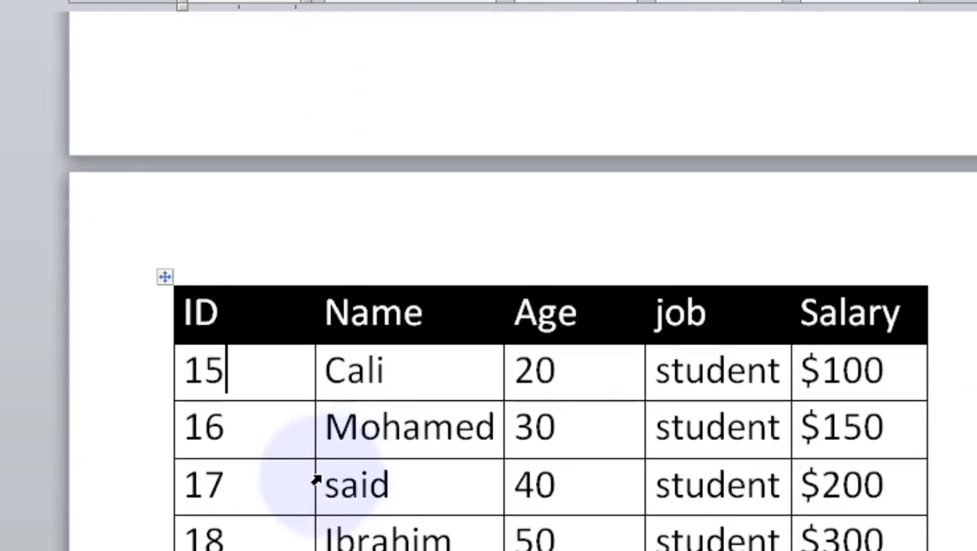
Drag-select the ID values from 18 up to 15, then clear the selection.
scroll(260, 528, down, 2)
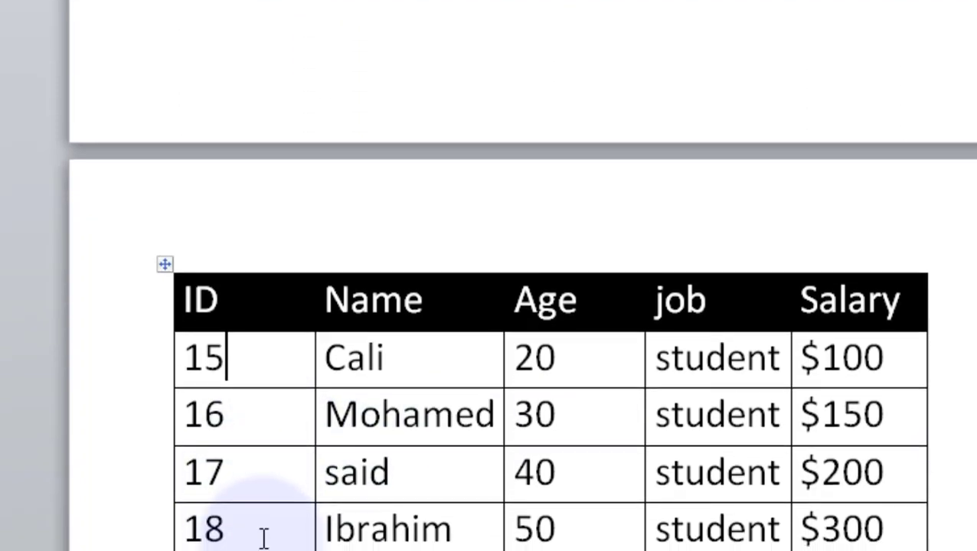
drag(227, 453, 210, 276)
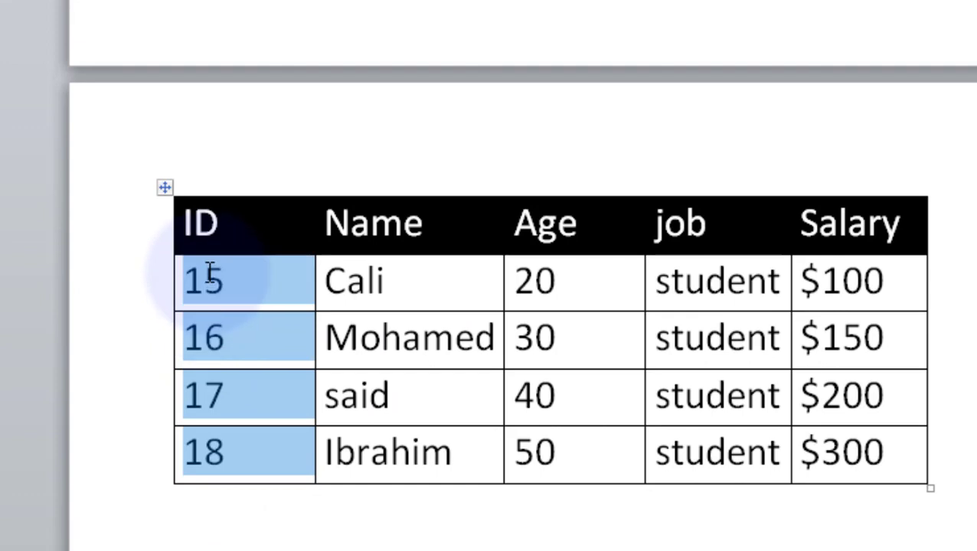
click(266, 471)
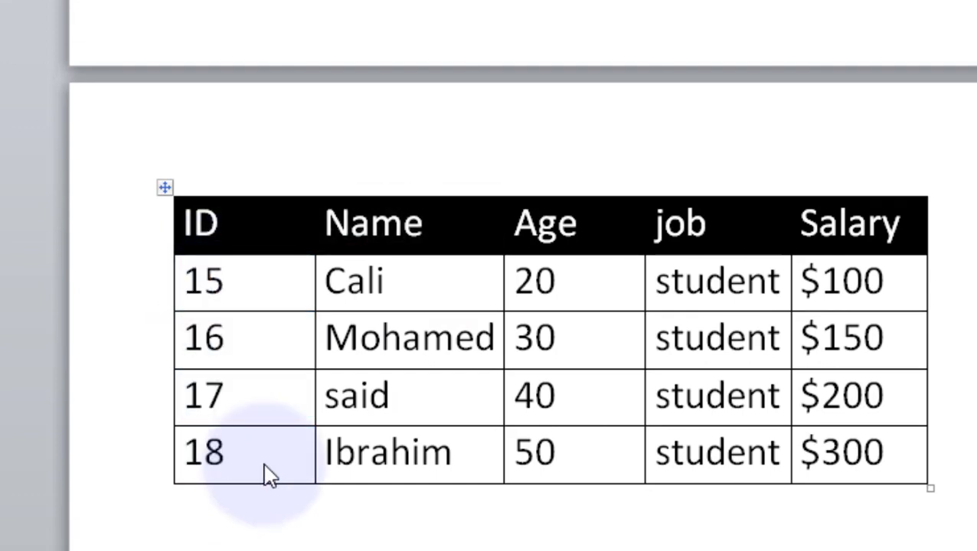
drag(265, 471, 210, 268)
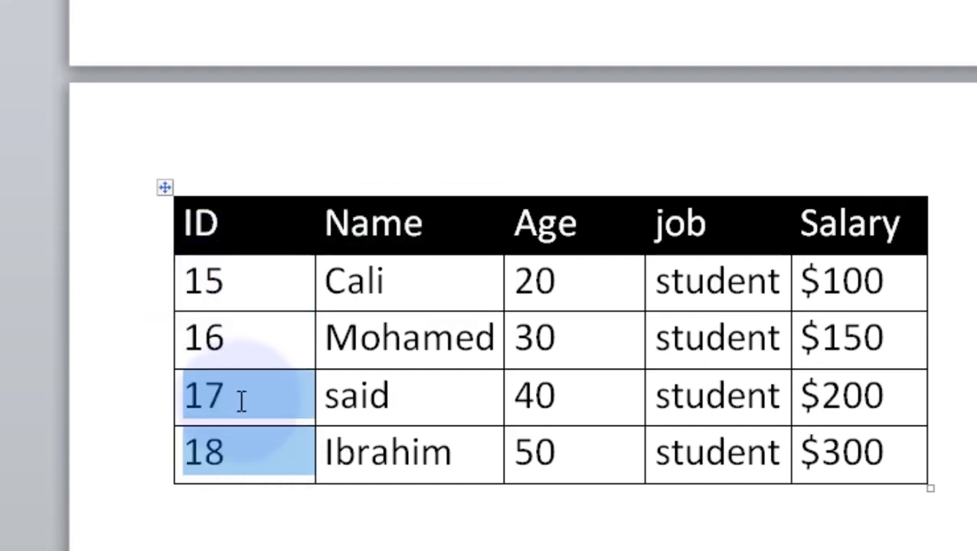
click(253, 291)
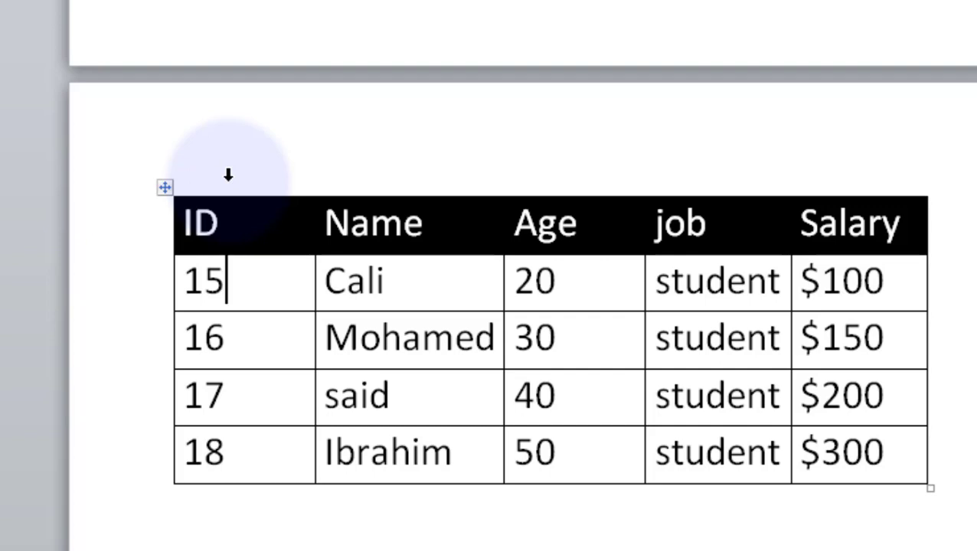
Select the whole ID column, try selecting the first data row, then reselect the ID column.
click(228, 175)
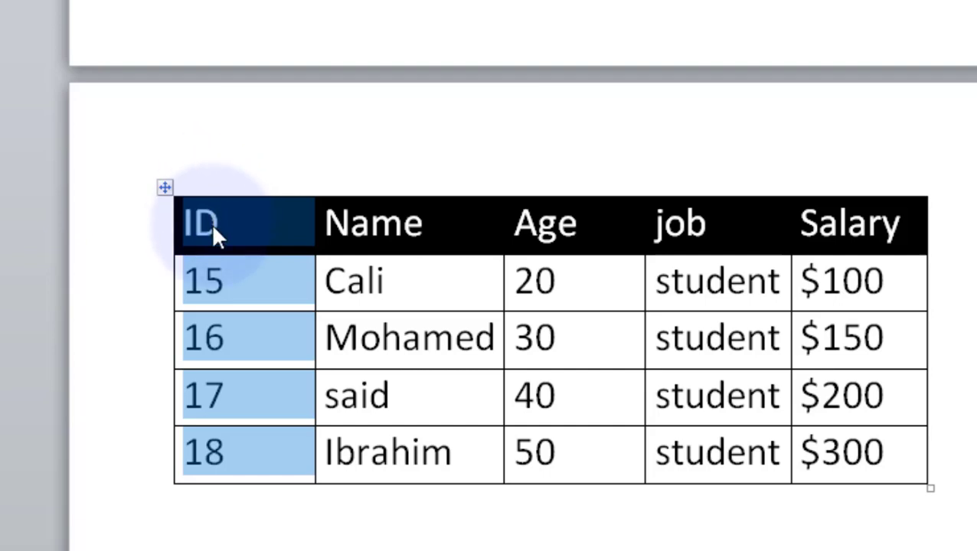
click(148, 294)
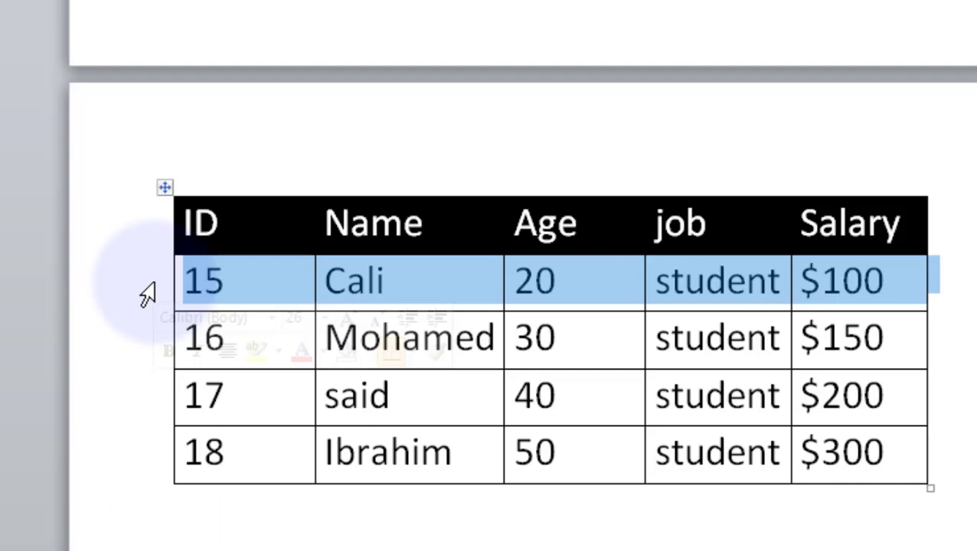
click(239, 180)
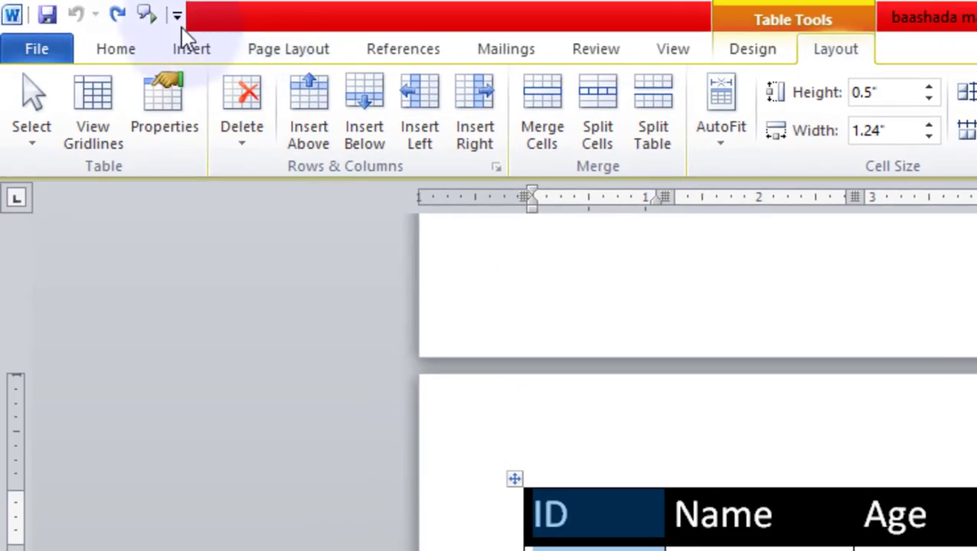
click(131, 49)
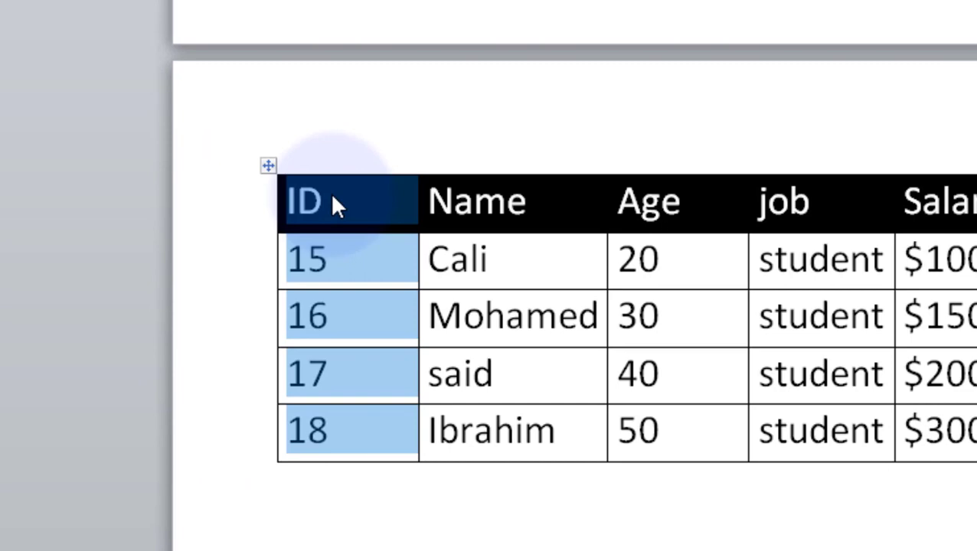
Cut the ID column and paste it after Salary, then select the Name column.
right_click(333, 200)
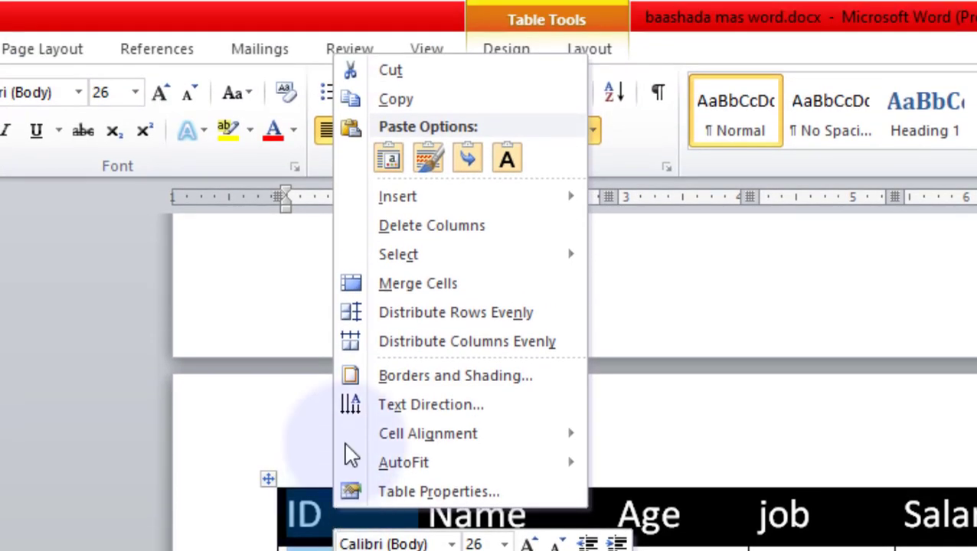
click(393, 73)
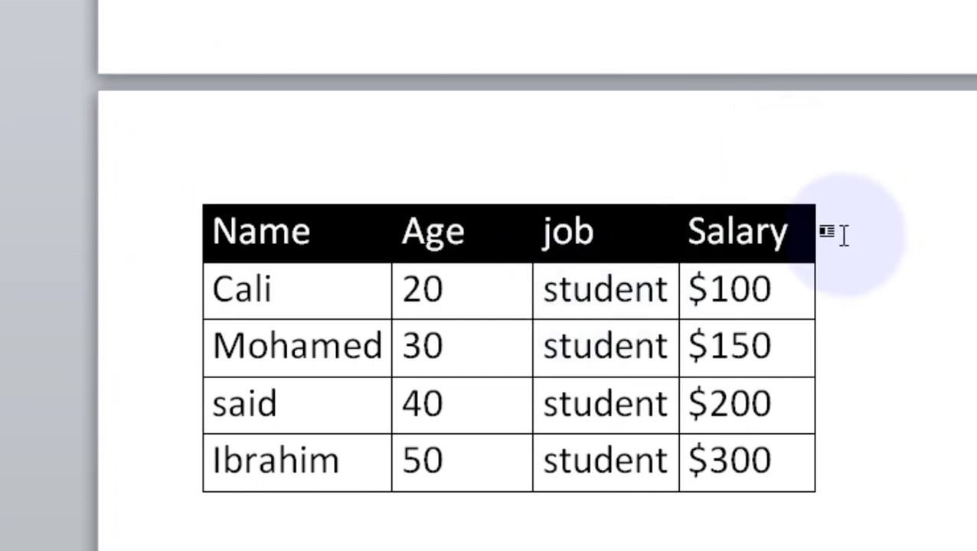
text(ID 15 16 17 18)
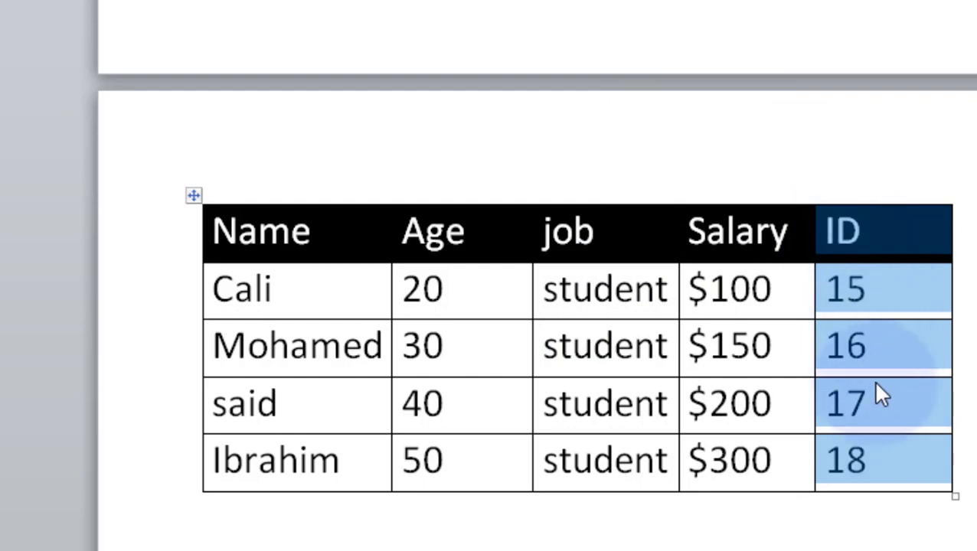
click(337, 286)
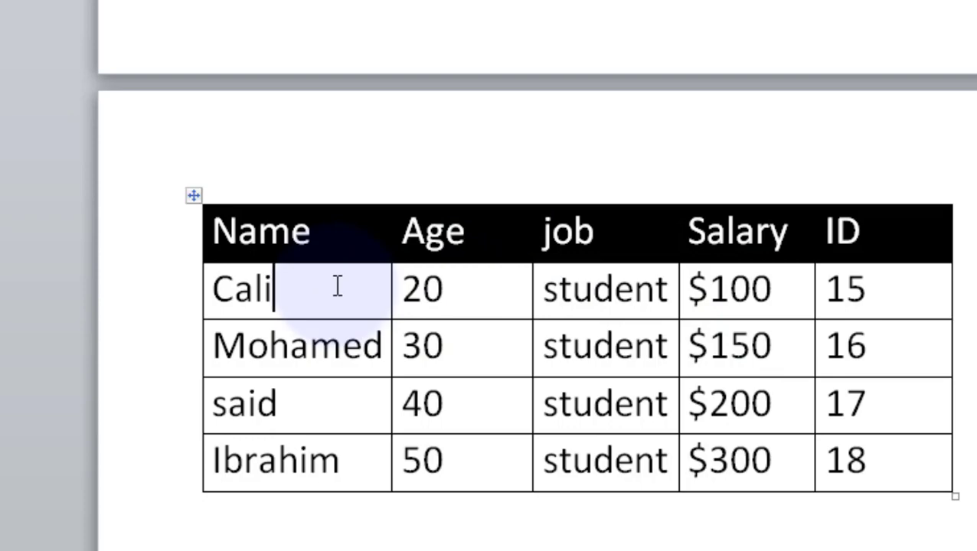
click(278, 194)
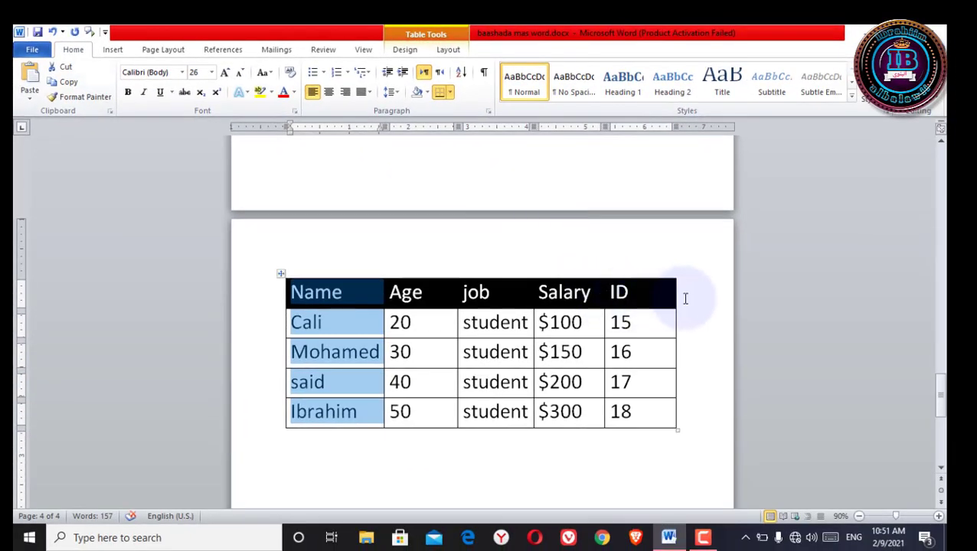
click(684, 299)
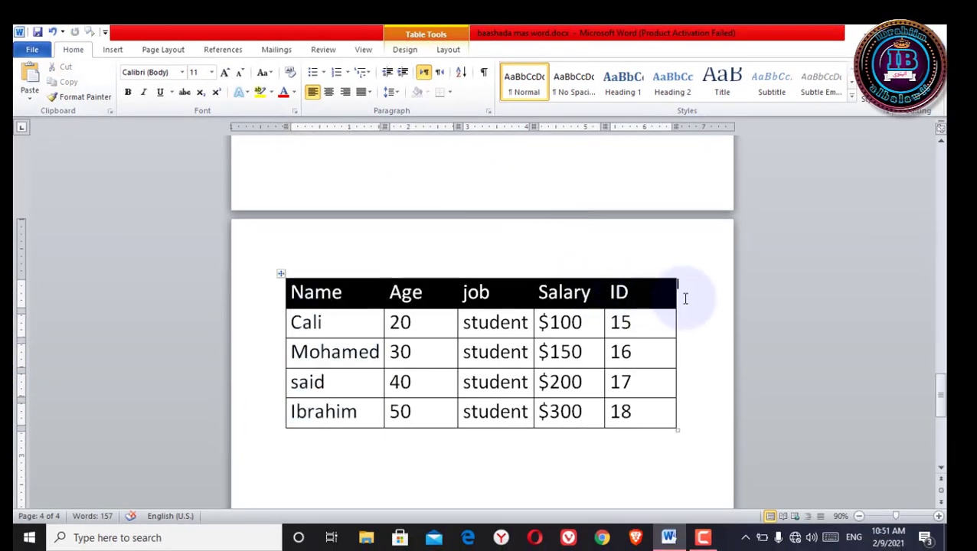
key(ctrl+v)
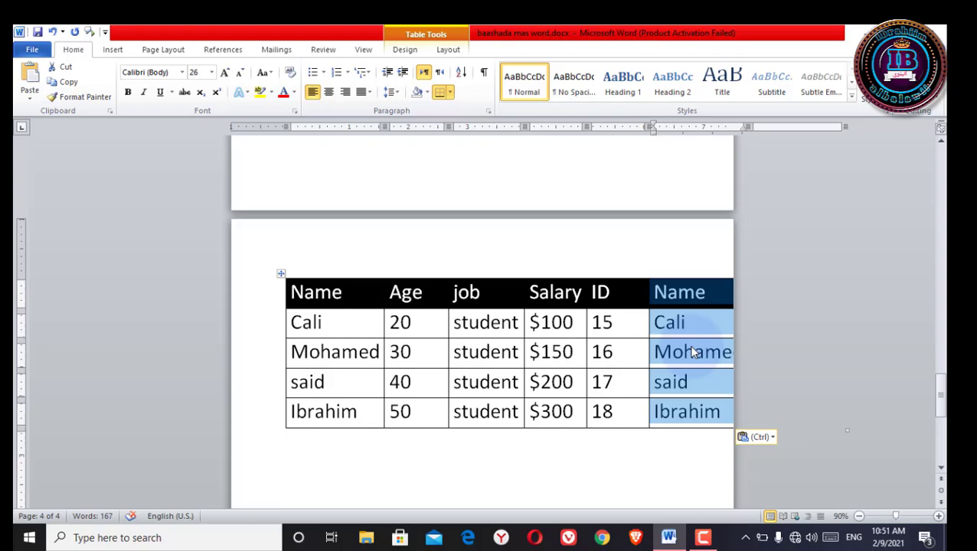
key(ctrl+z)
mouse_move(938, 405)
mouse_down()
mouse_move(940, 386)
mouse_move(940, 404)
mouse_up()
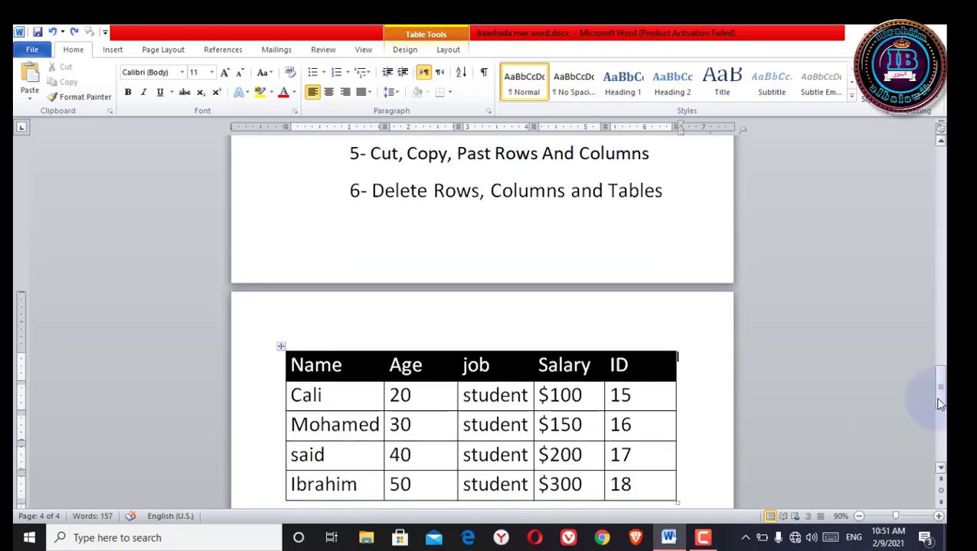
Delete the Cali row (ID 15) with Delete Rows.
scroll(365, 325, down, 2)
click(364, 324)
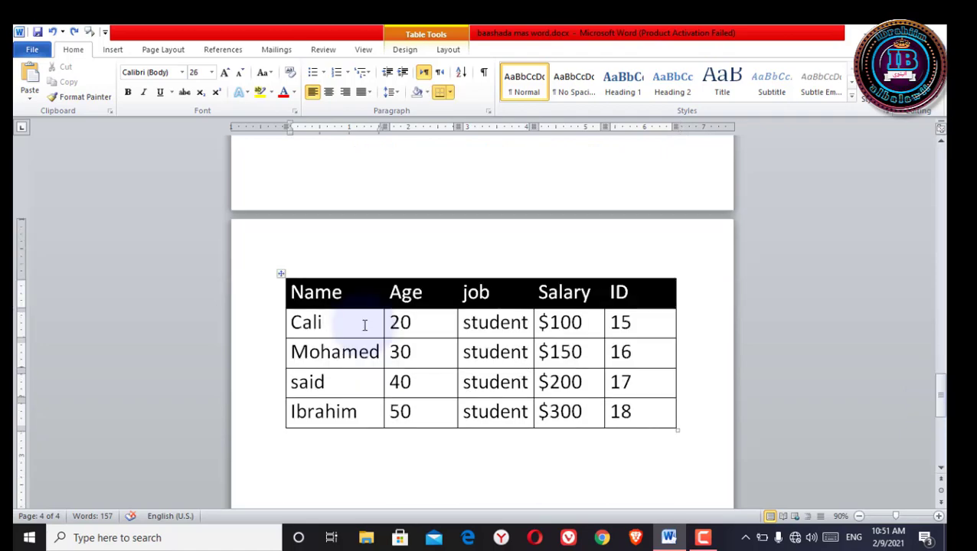
click(448, 51)
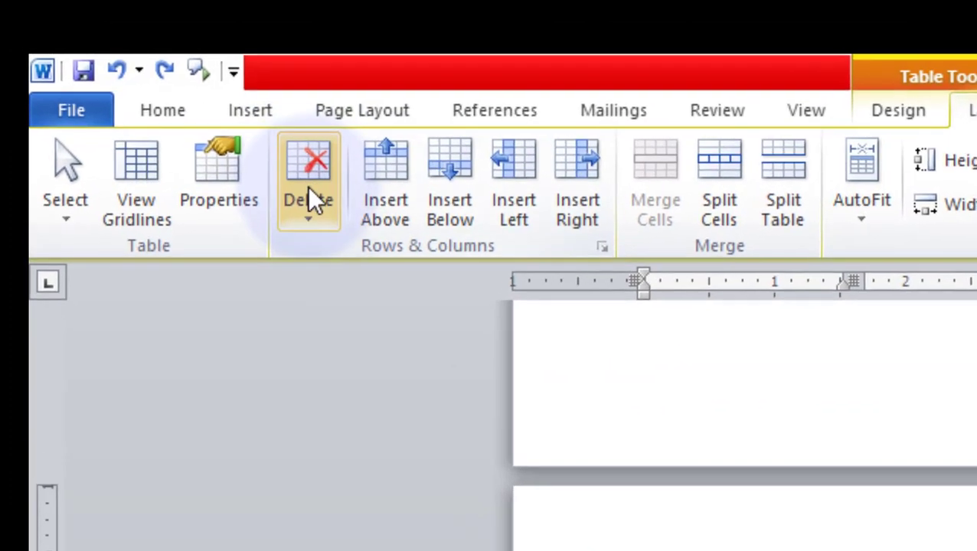
click(139, 82)
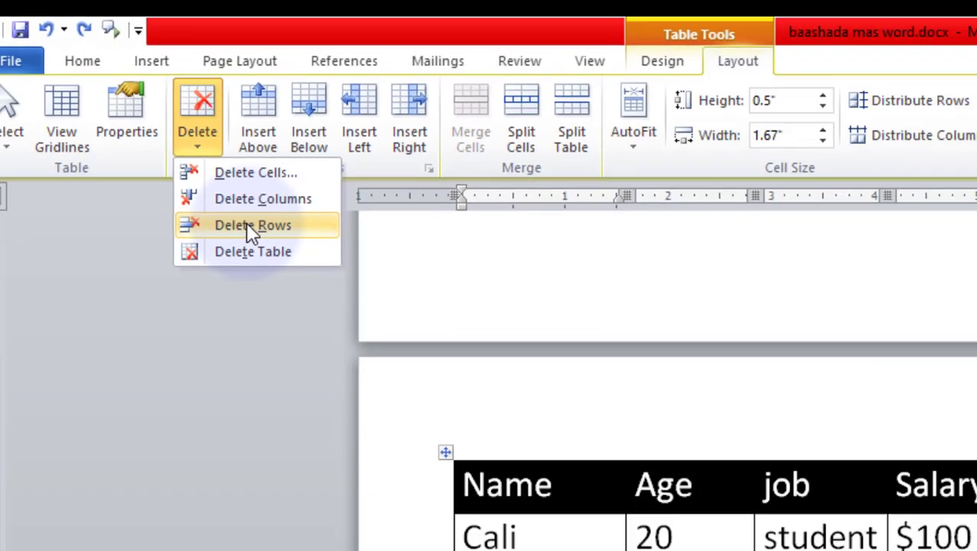
click(166, 141)
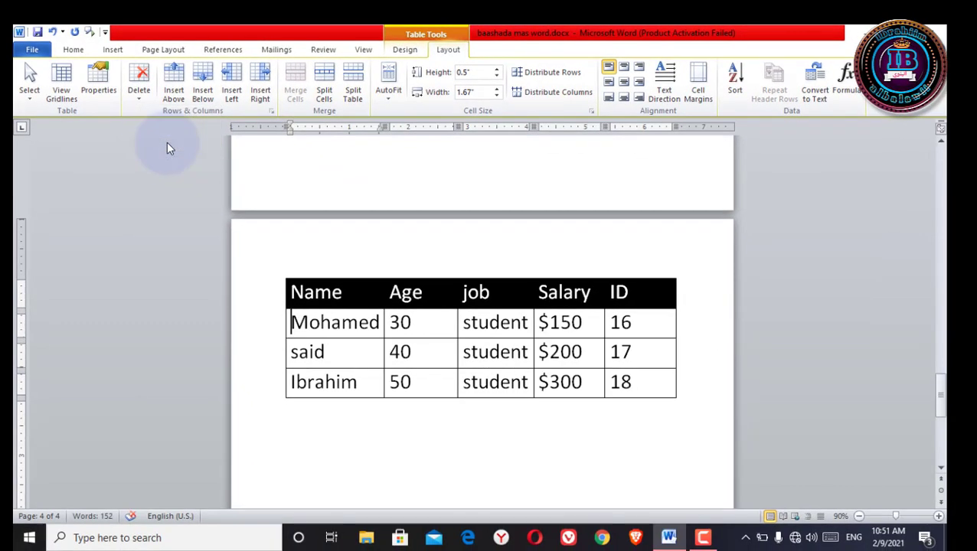
right_click(337, 325)
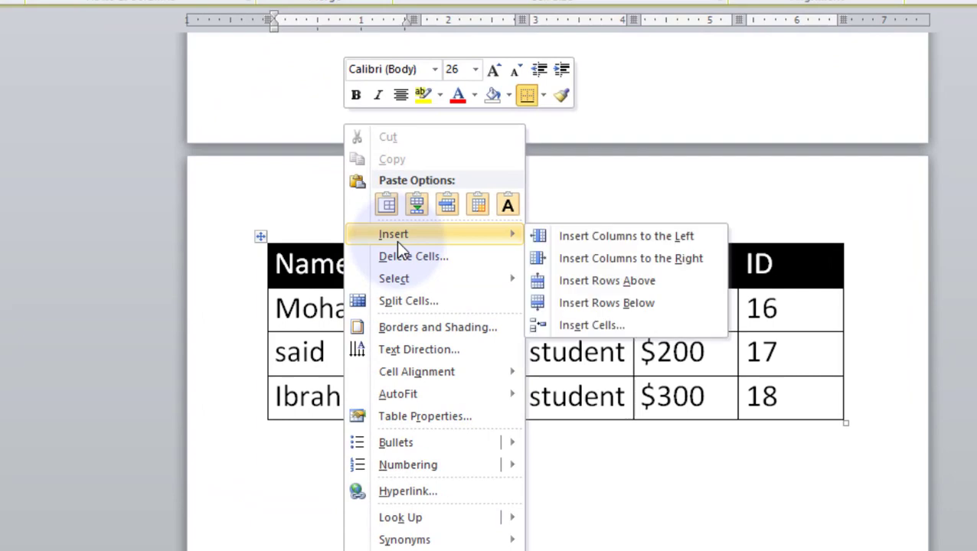
click(441, 257)
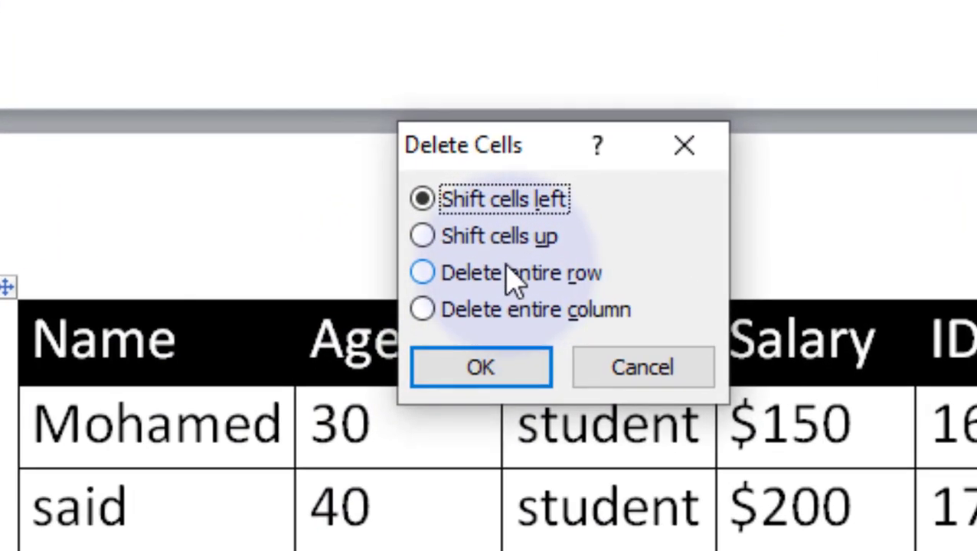
click(492, 276)
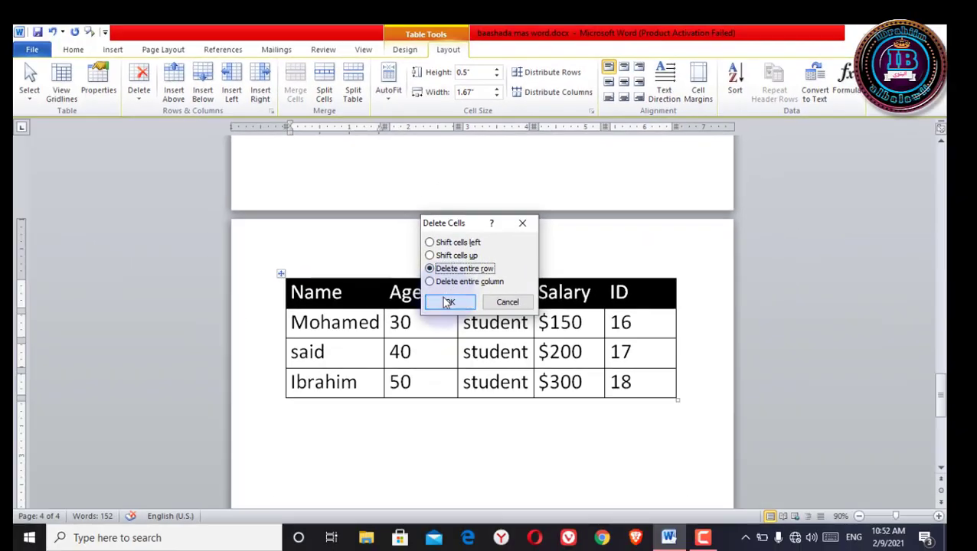
click(444, 302)
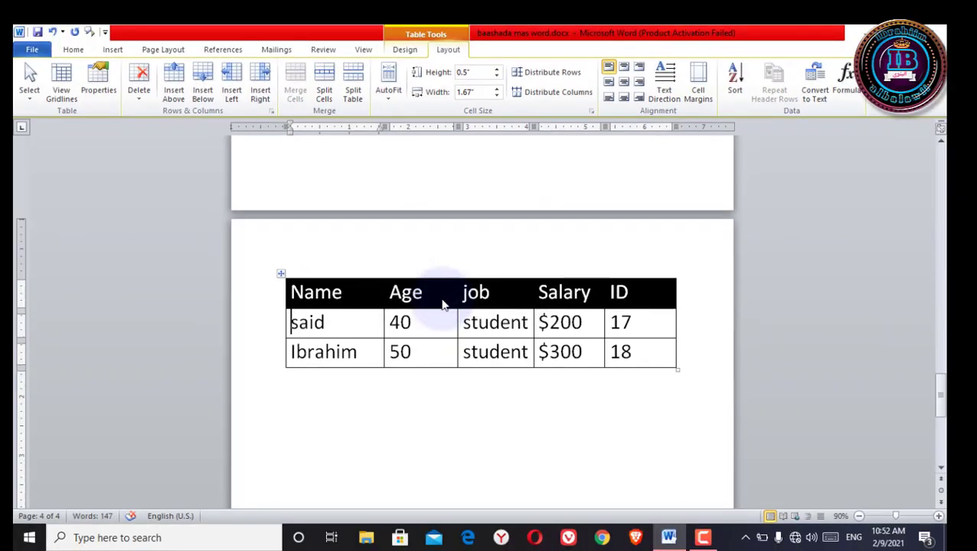
key(ctrl+z)
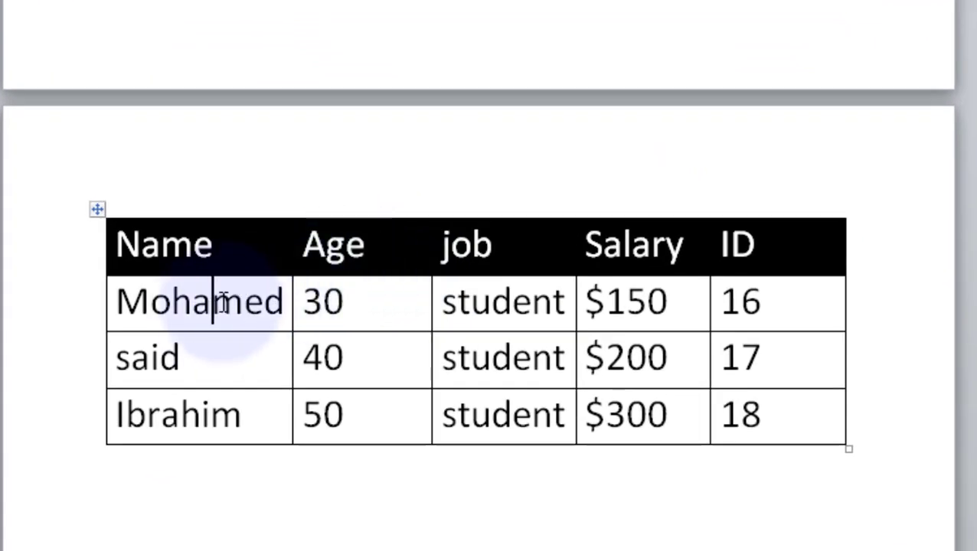
drag(211, 306, 243, 306)
click(245, 310)
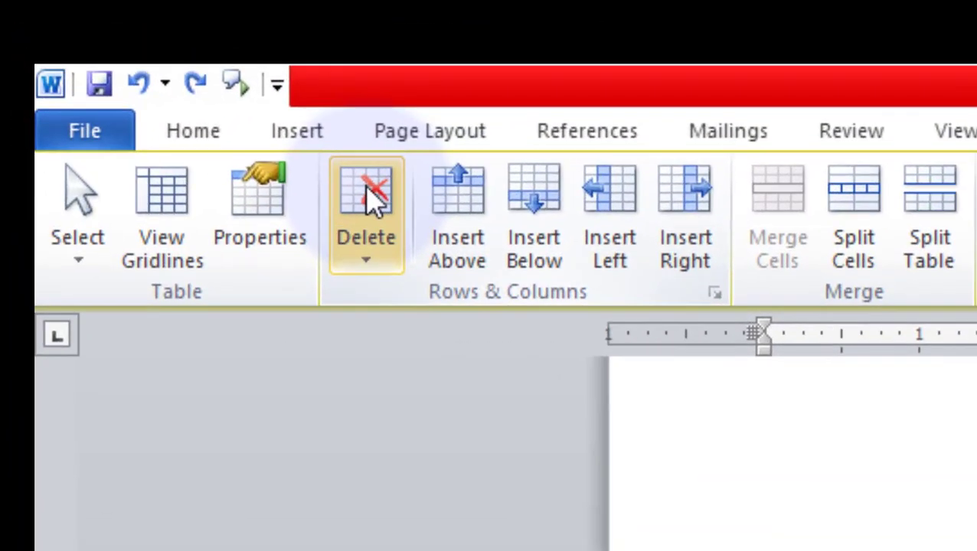
click(141, 74)
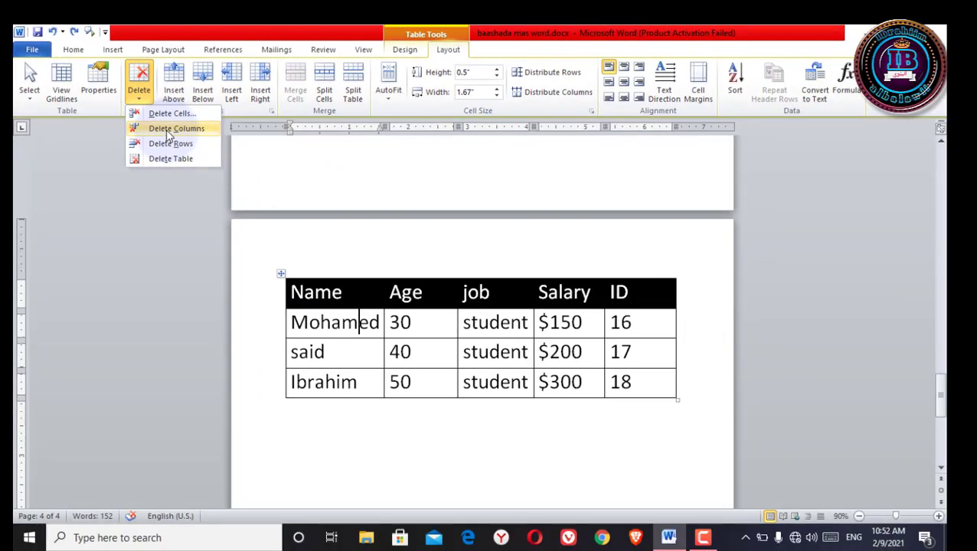
click(169, 130)
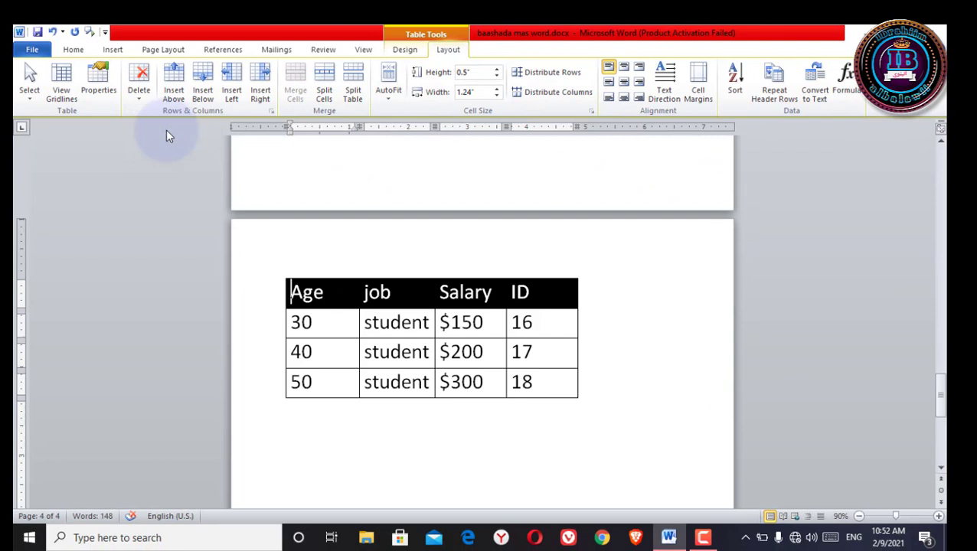
key(ctrl+z)
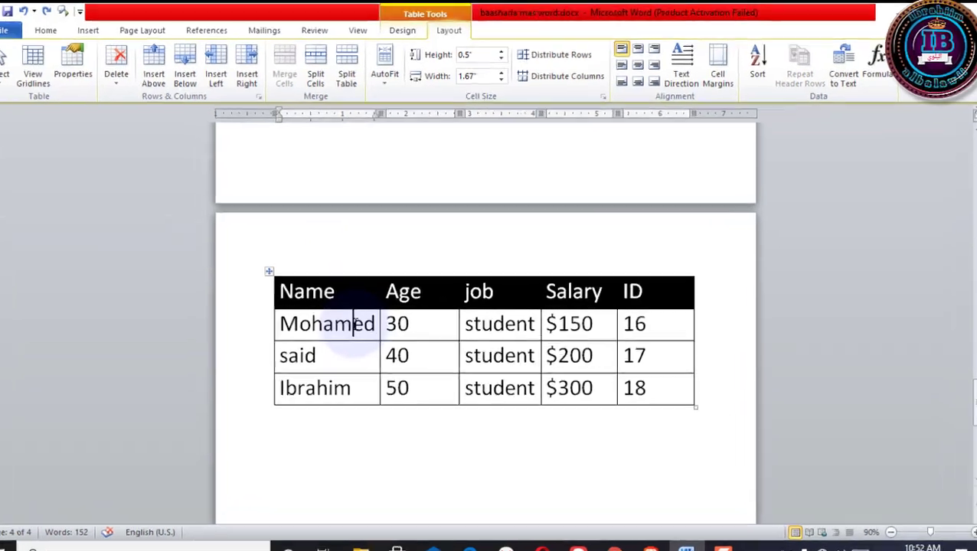
Delete the Name column via Delete Cells, undo it, then reopen Delete Cells for Mohamed.
right_click(360, 322)
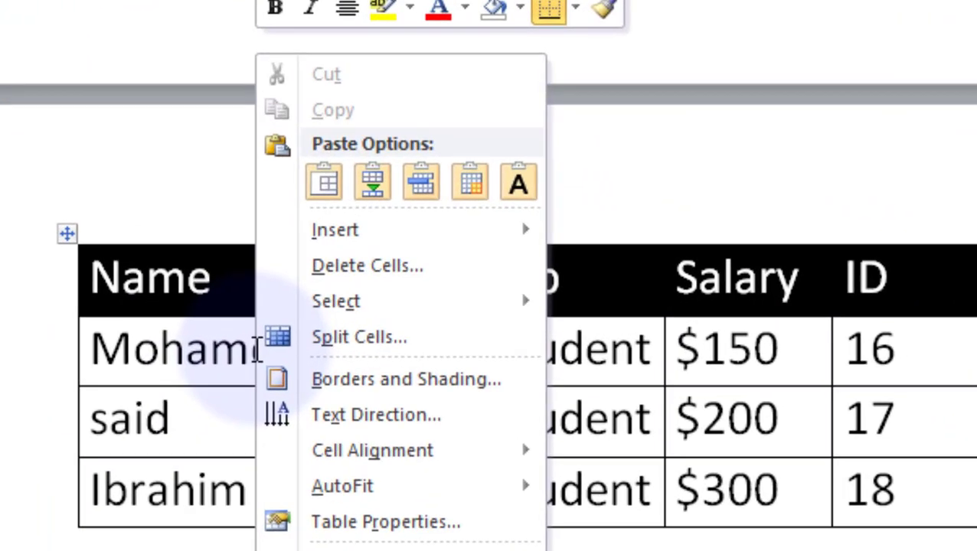
click(402, 270)
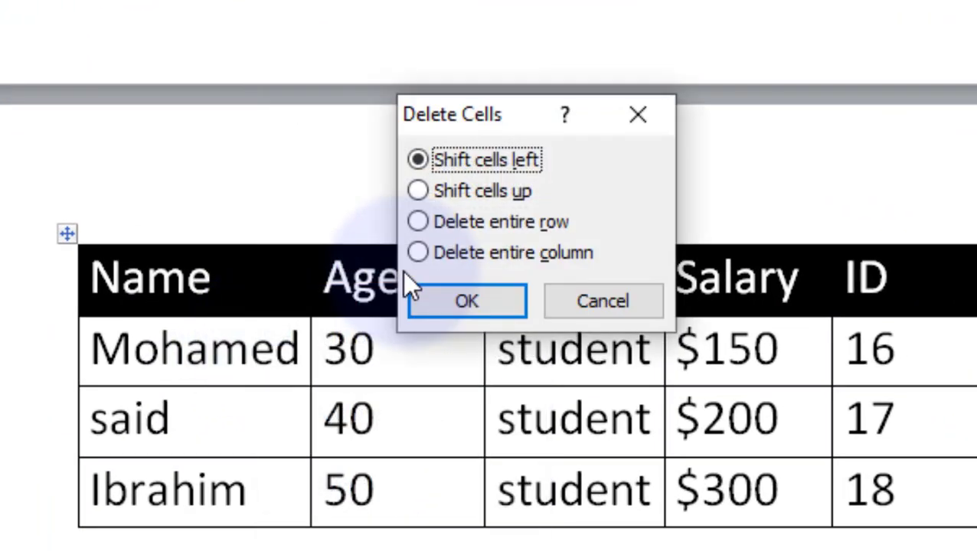
click(417, 253)
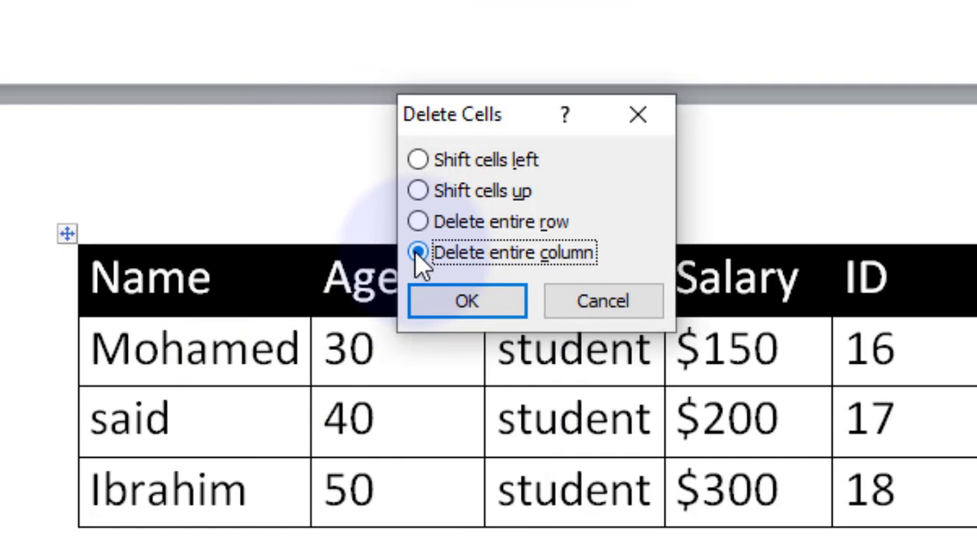
click(462, 302)
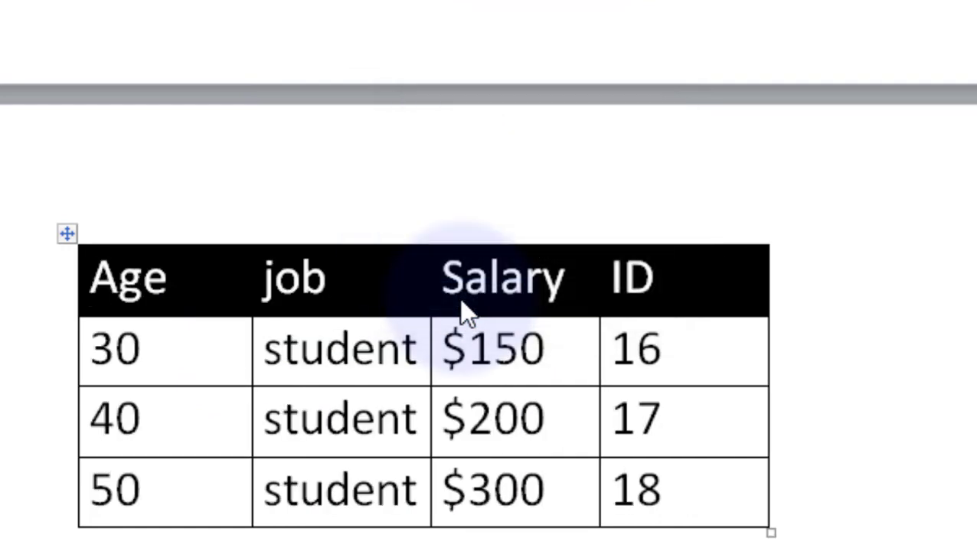
key(ctrl+z)
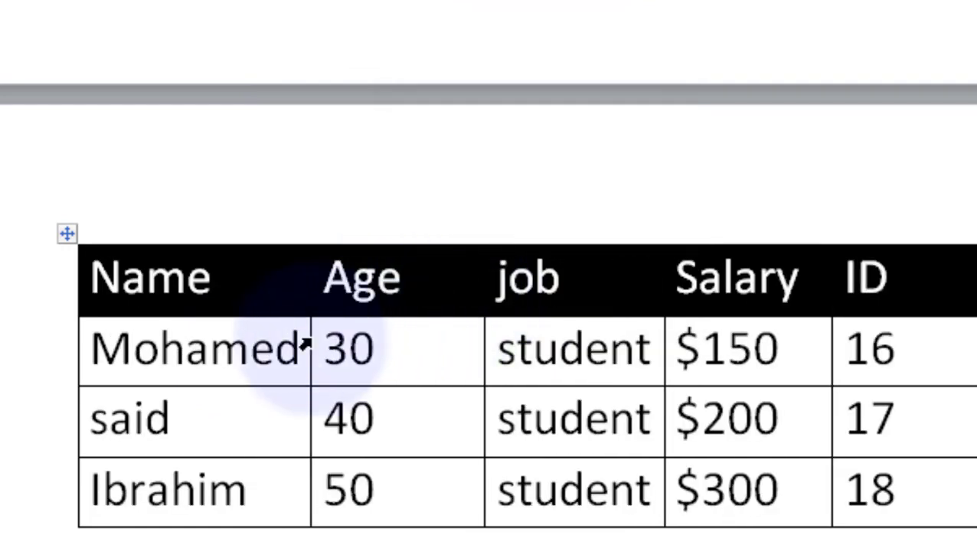
right_click(266, 346)
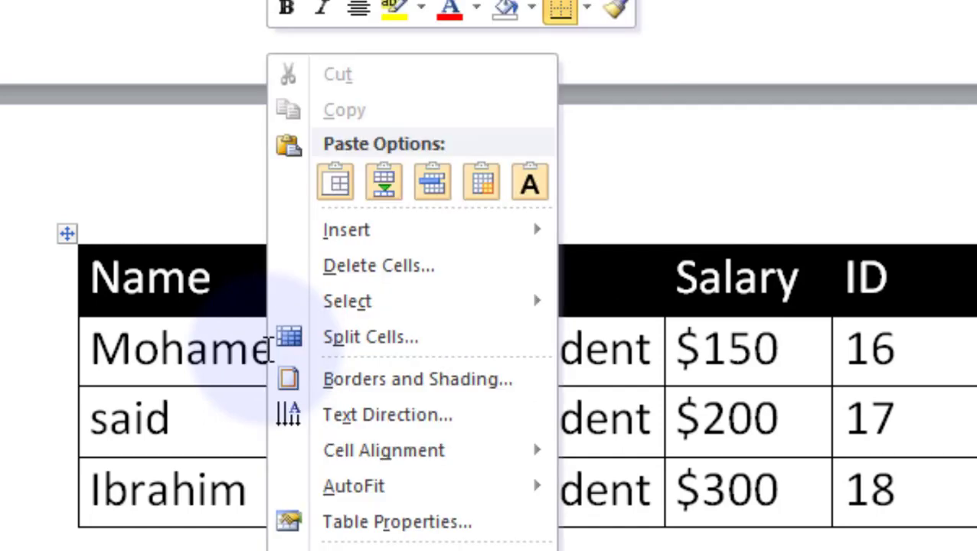
click(429, 291)
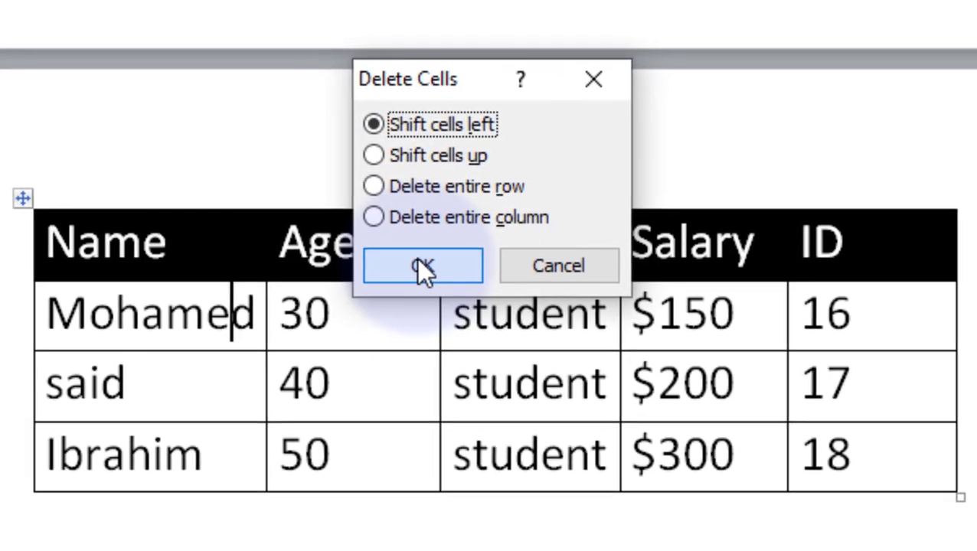
Delete the Mohamed cell with Shift cells left, then undo it.
click(423, 268)
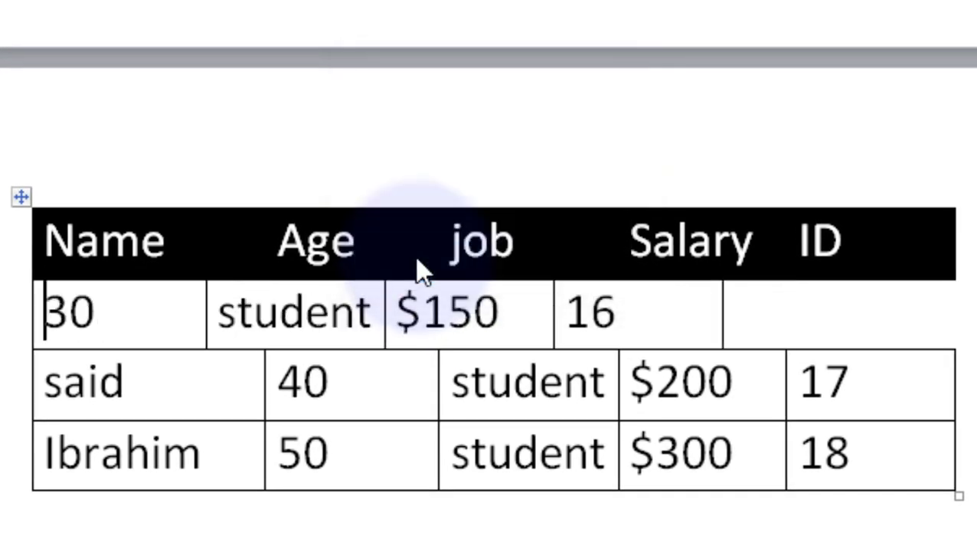
click(37, 314)
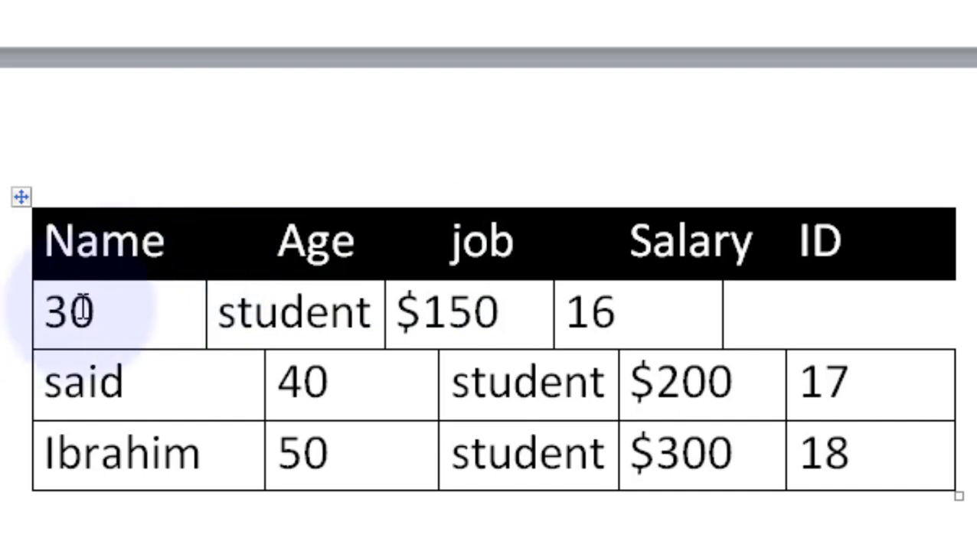
key(ctrl+z)
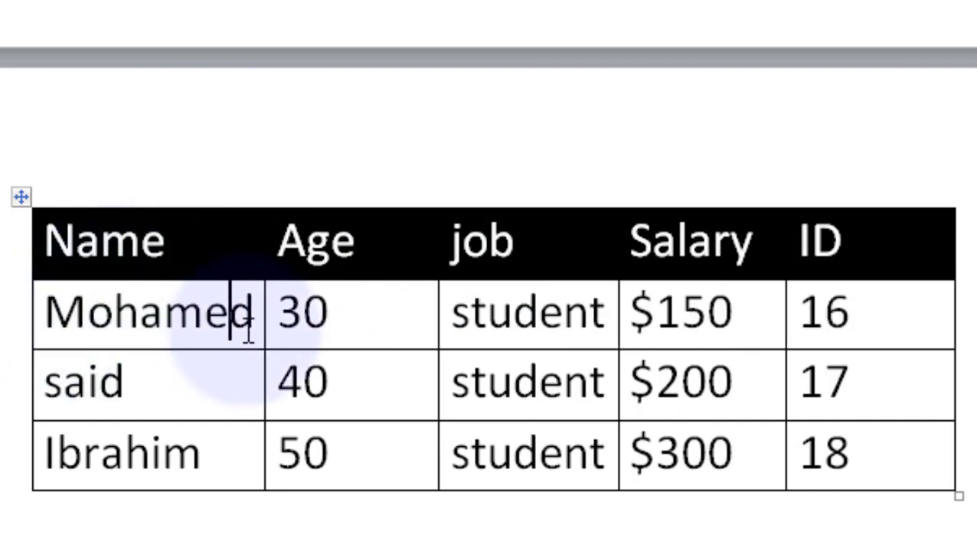
Delete the Mohamed cell with Shift cells up, then undo to restore it.
right_click(221, 317)
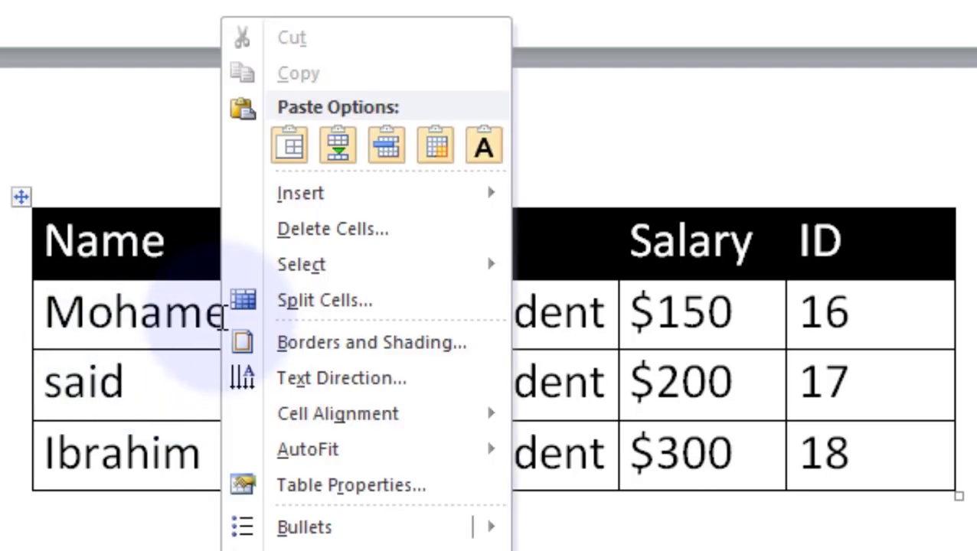
click(337, 231)
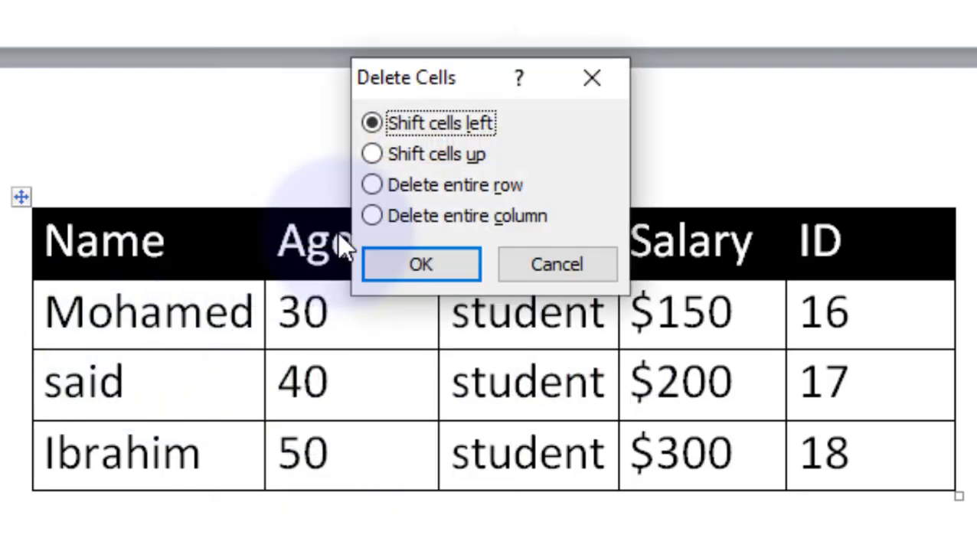
click(409, 153)
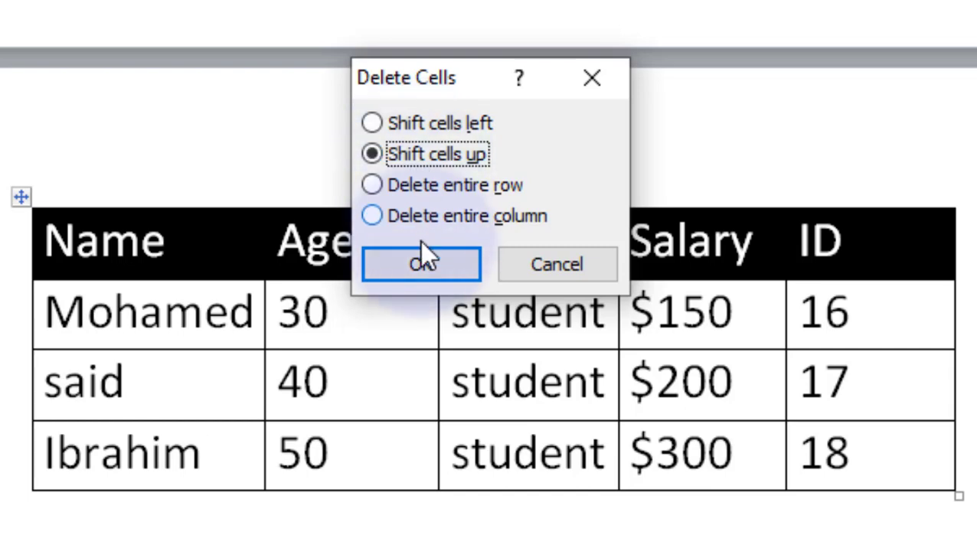
click(418, 265)
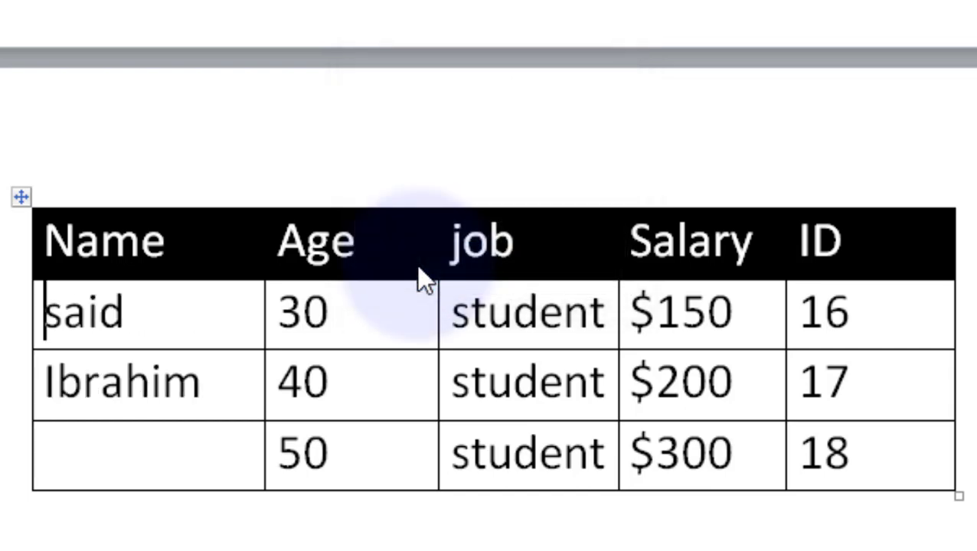
click(114, 334)
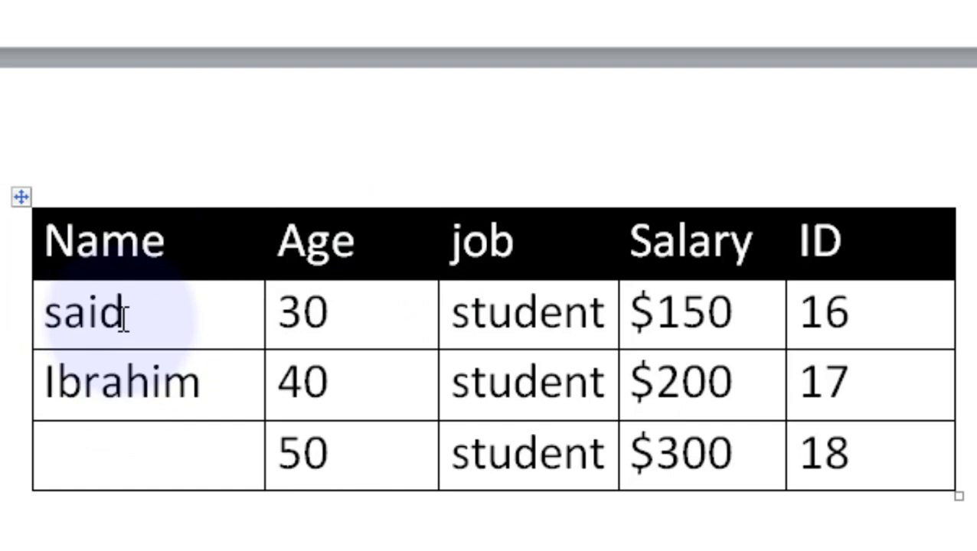
key(ctrl+z)
Resize the table by dragging its bottom-right corner.
scroll(122, 322, up, 3)
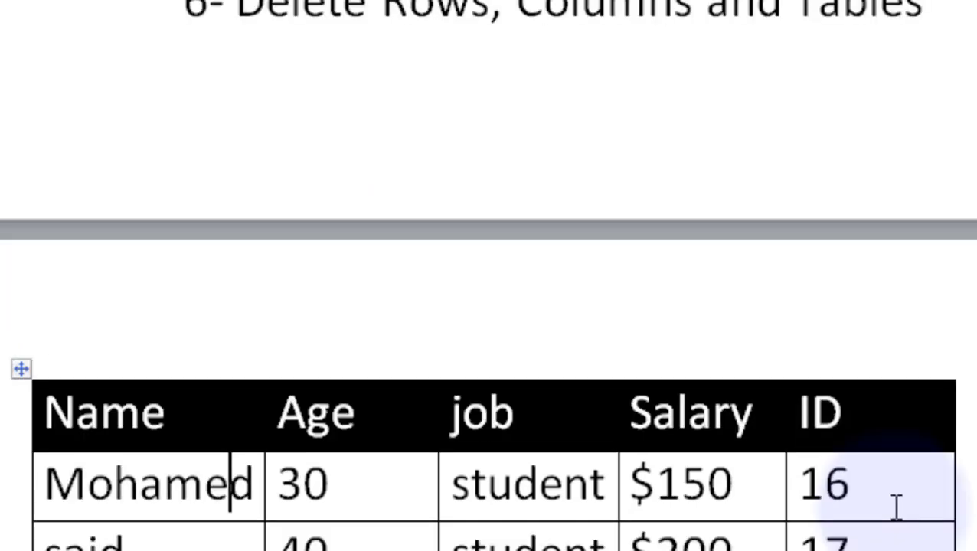
click(393, 481)
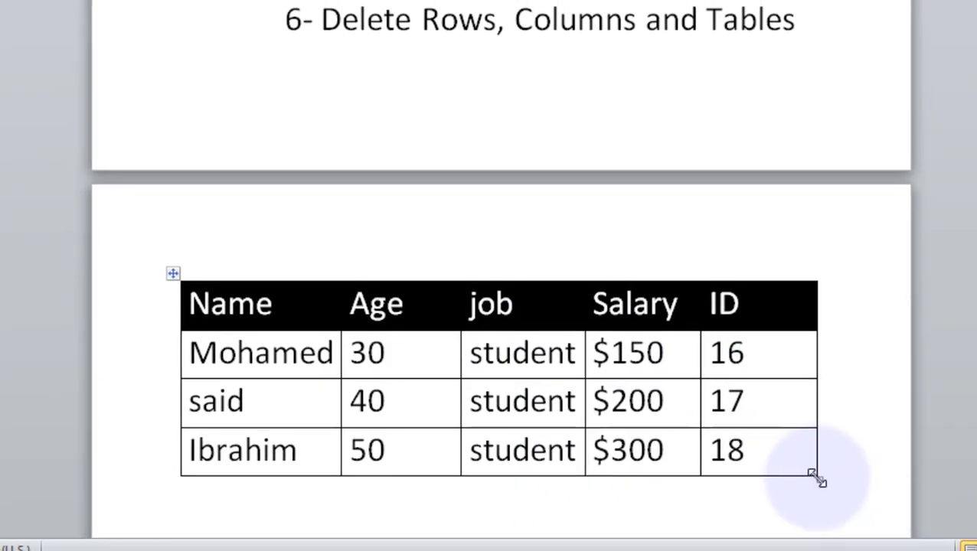
drag(827, 490, 892, 517)
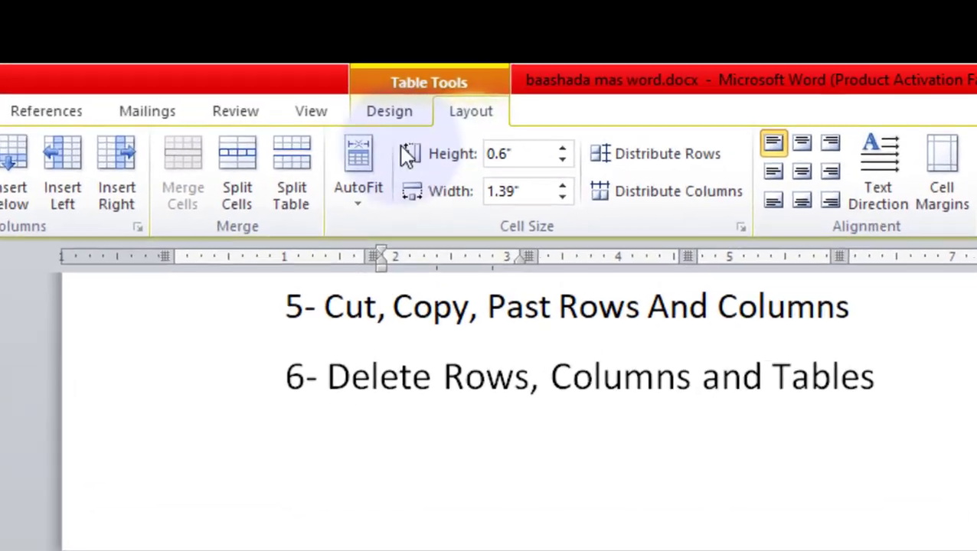
Apply AutoFit Window to the table, then show the Delete options from the Mohamed cell.
click(358, 157)
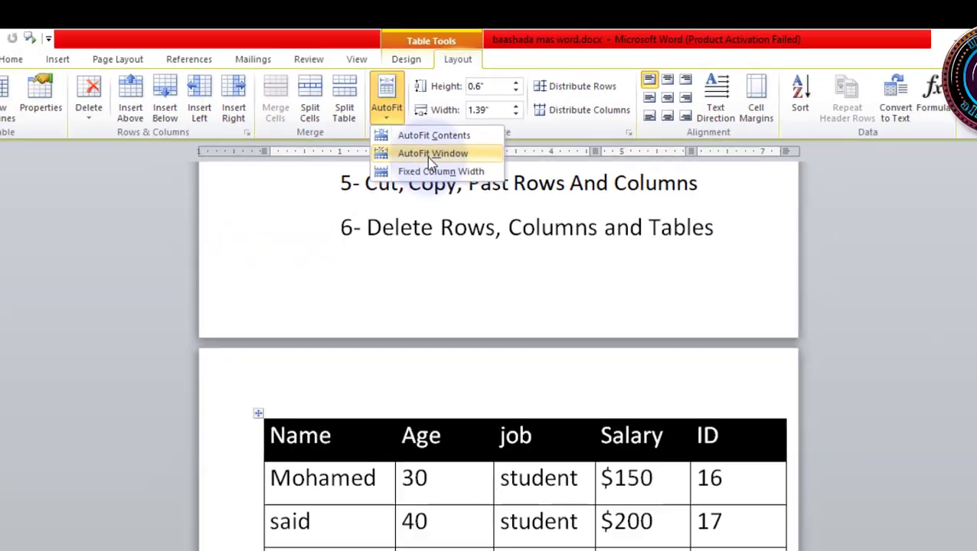
click(426, 156)
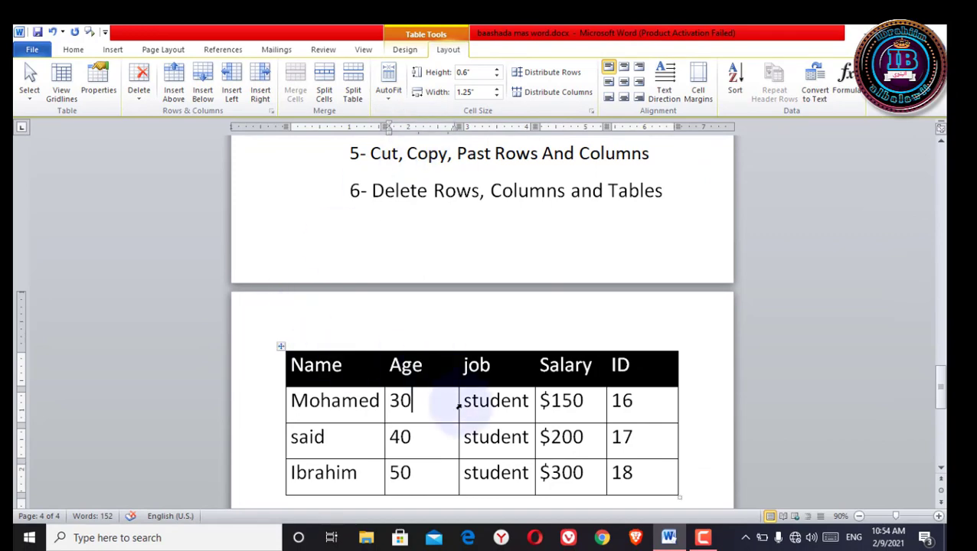
click(357, 411)
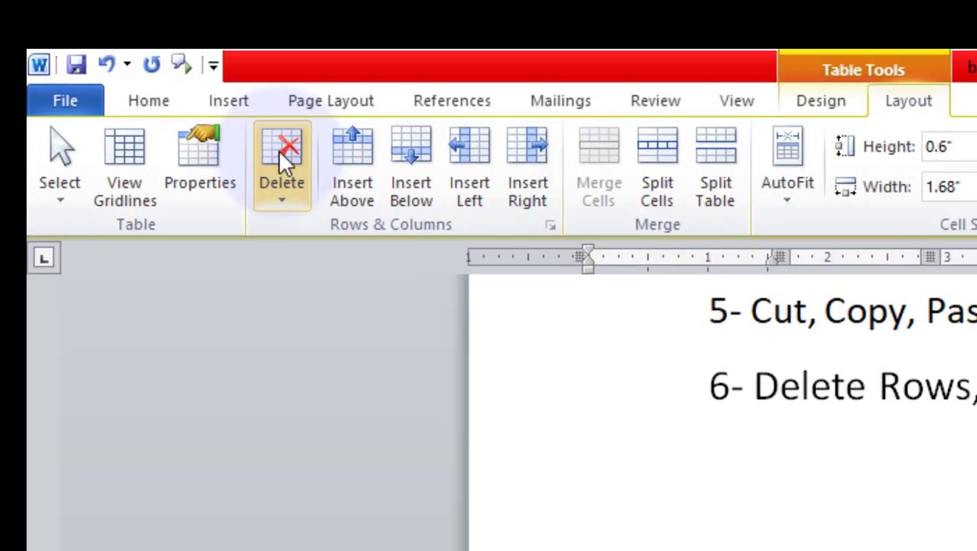
click(140, 93)
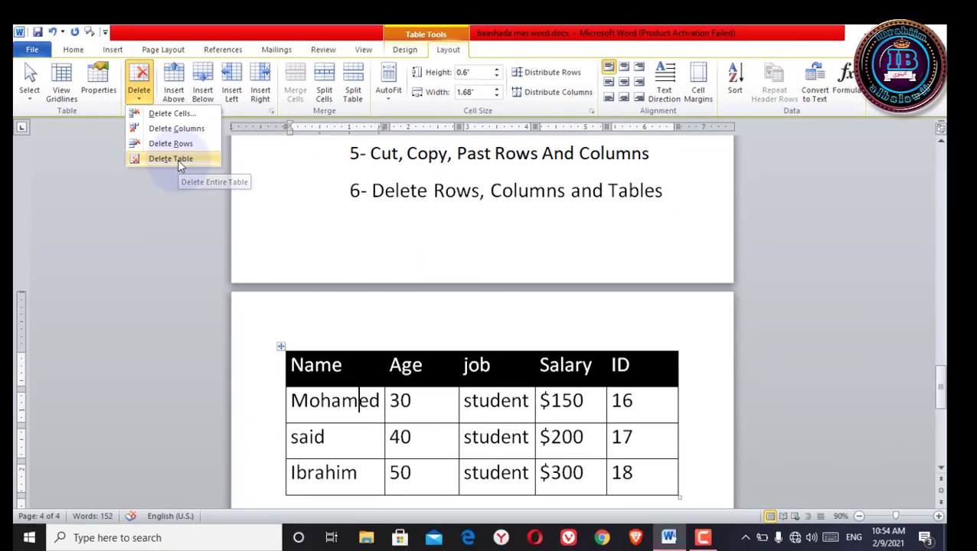
Delete the entire table with Delete Table, then indent and undo on the empty line.
click(177, 160)
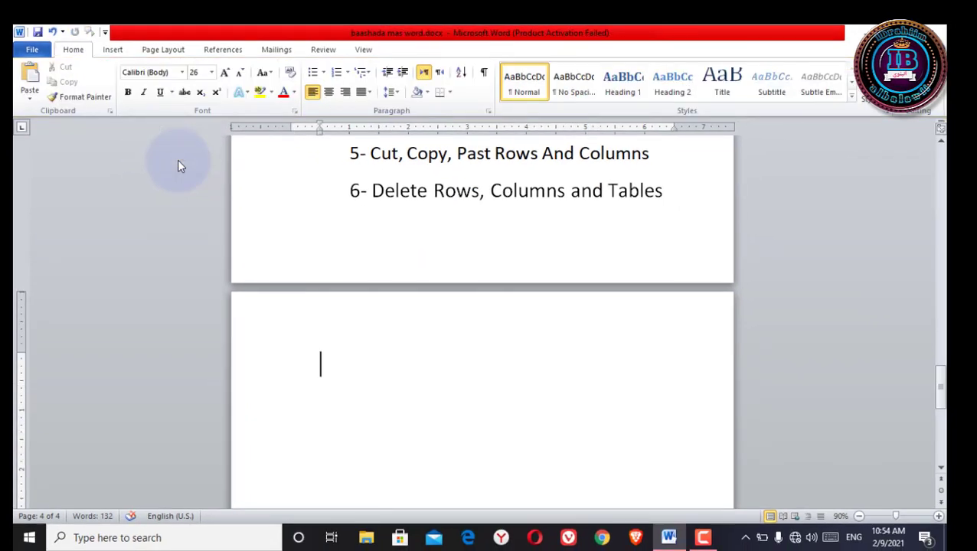
key(Tab)
key(ctrl+z)
key(ctrl+z)
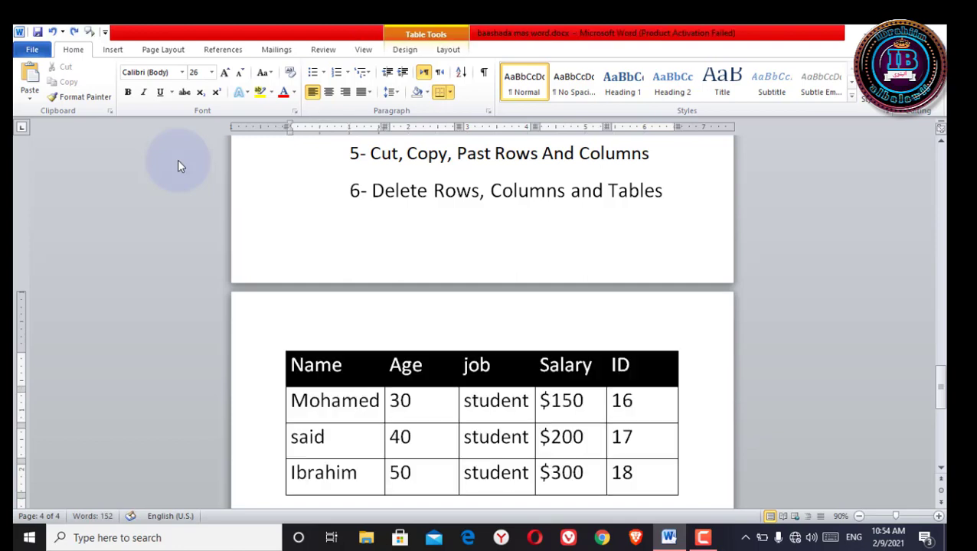
Select the table, compare Delete (clears text) and Backspace (removes table), then Backspace it away.
mouse_move(300, 352)
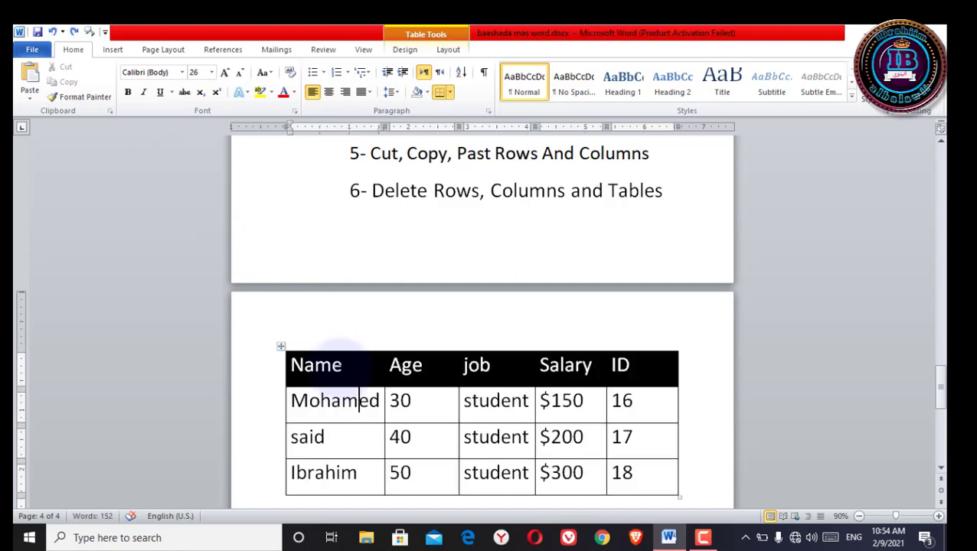
click(281, 346)
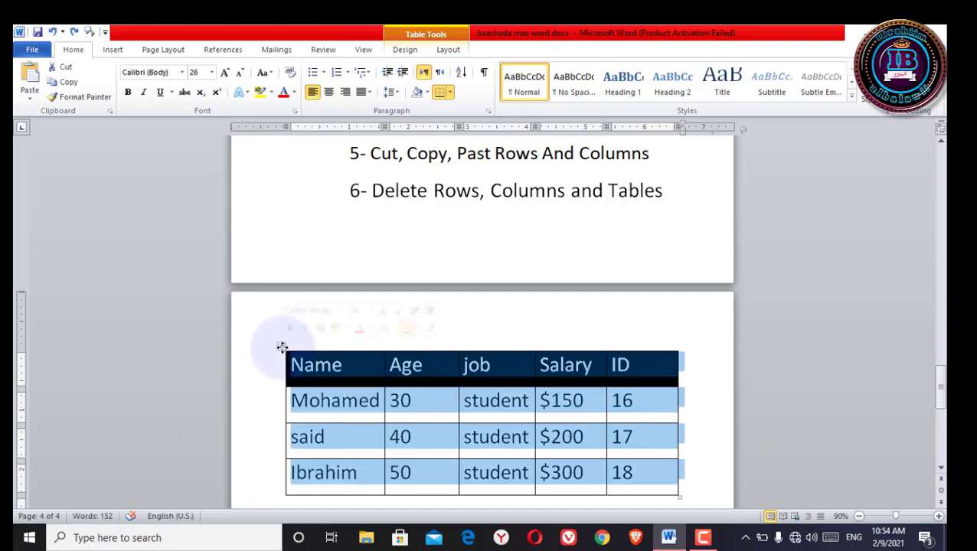
key(Delete)
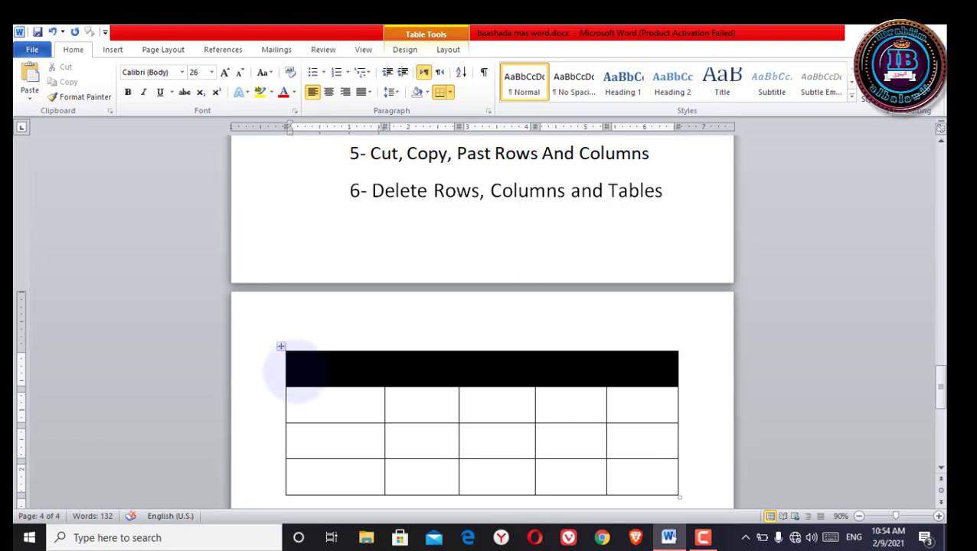
key(ctrl+z)
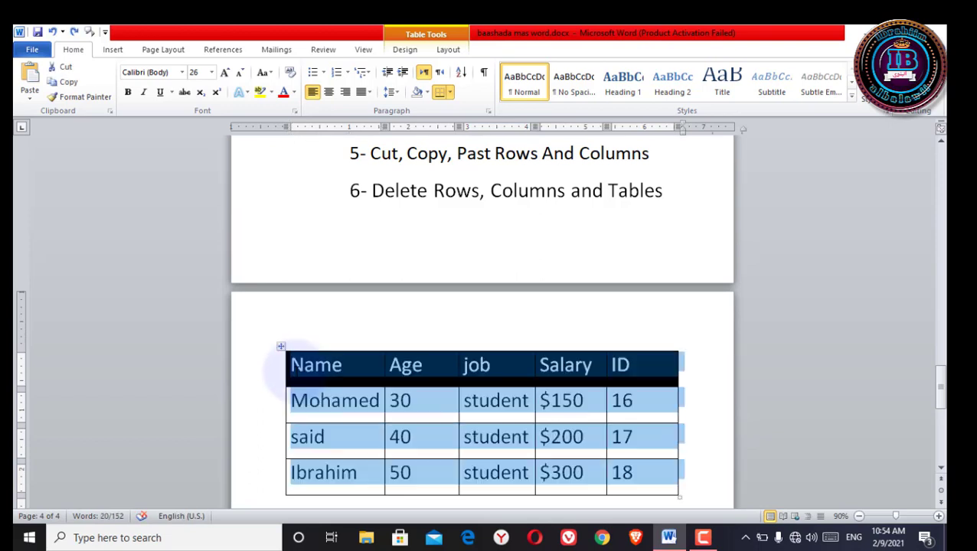
key(BackSpace)
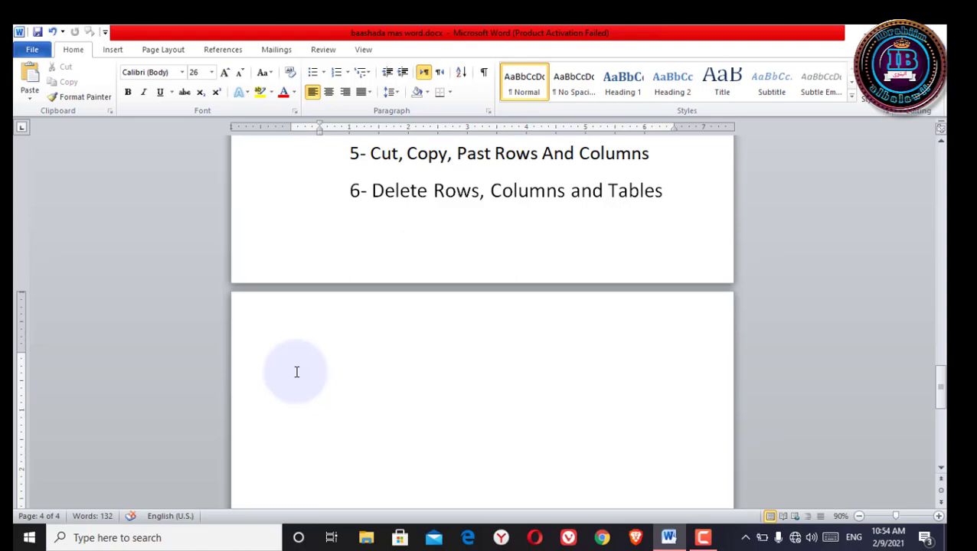
key(ctrl+z)
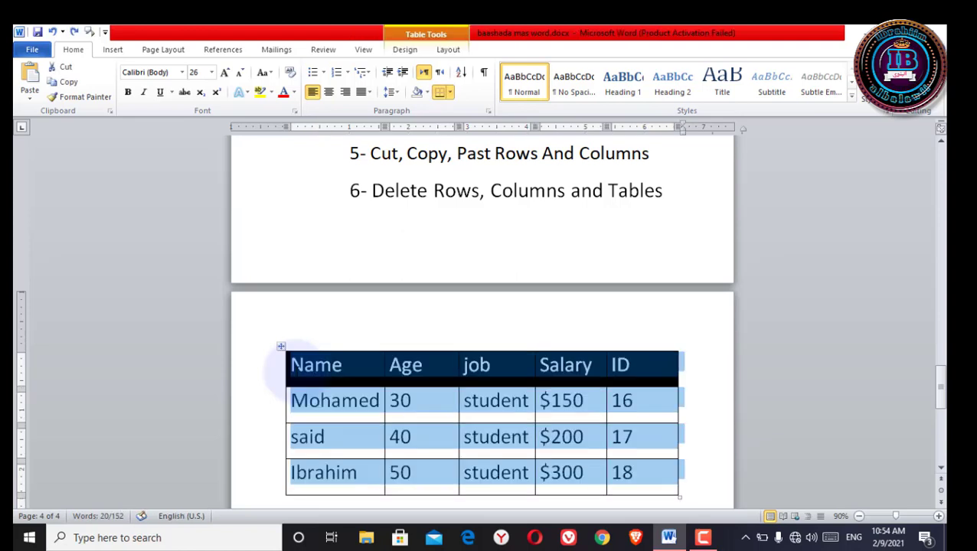
key(Delete)
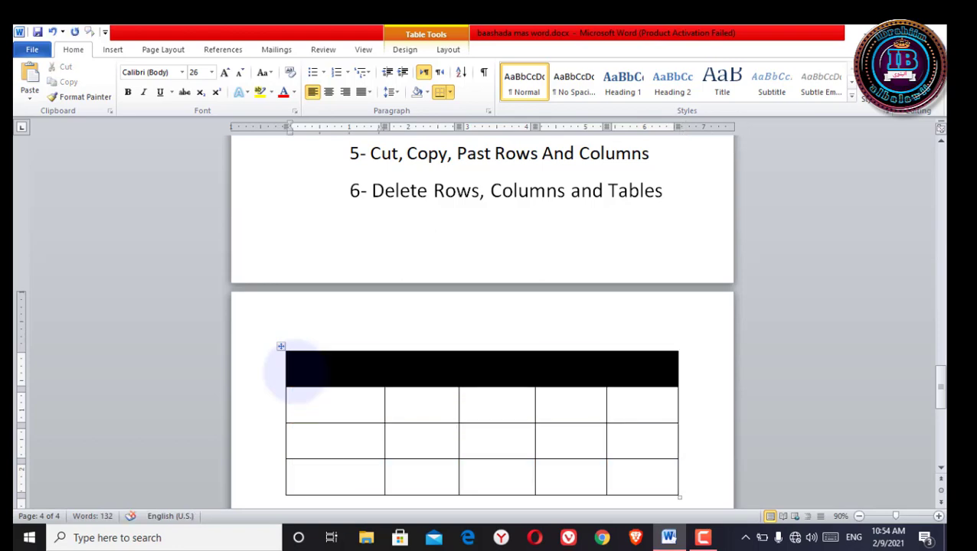
key(ctrl+z)
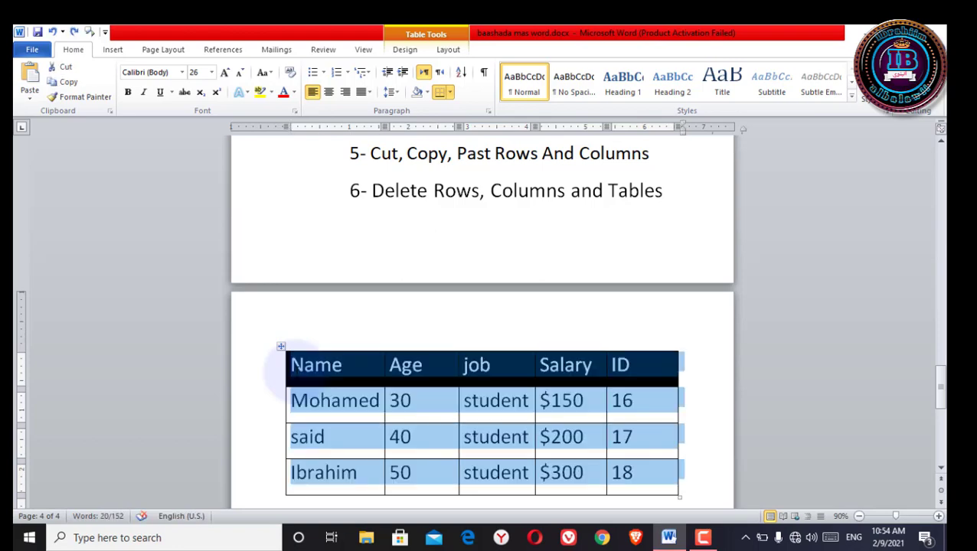
key(BackSpace)
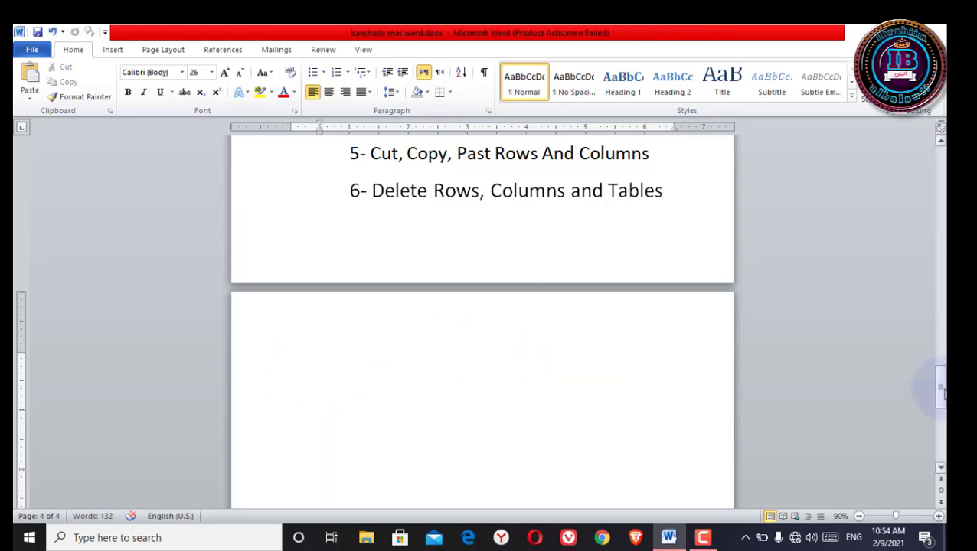
Scroll up to page 3 to show the Lesson 10 'Table – part 2' topic list.
drag(943, 392, 939, 369)
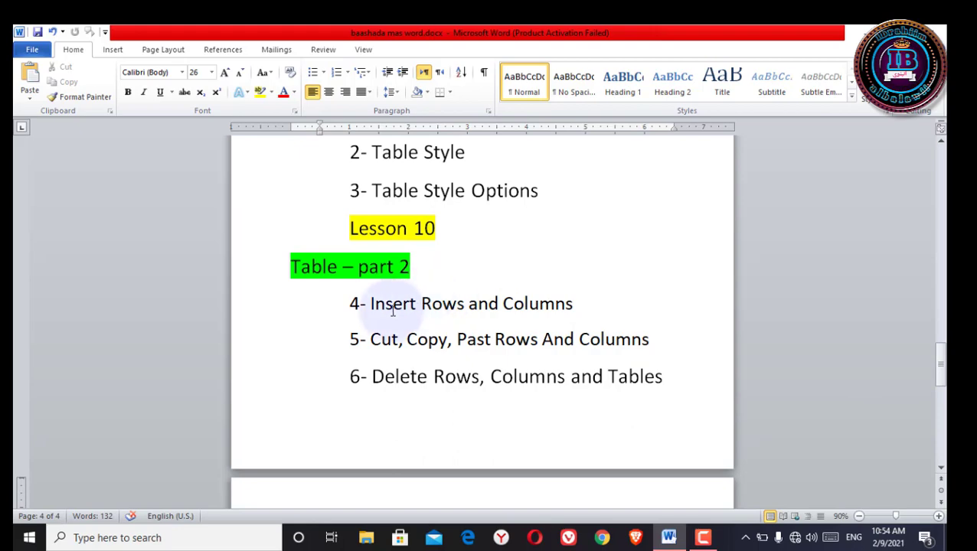